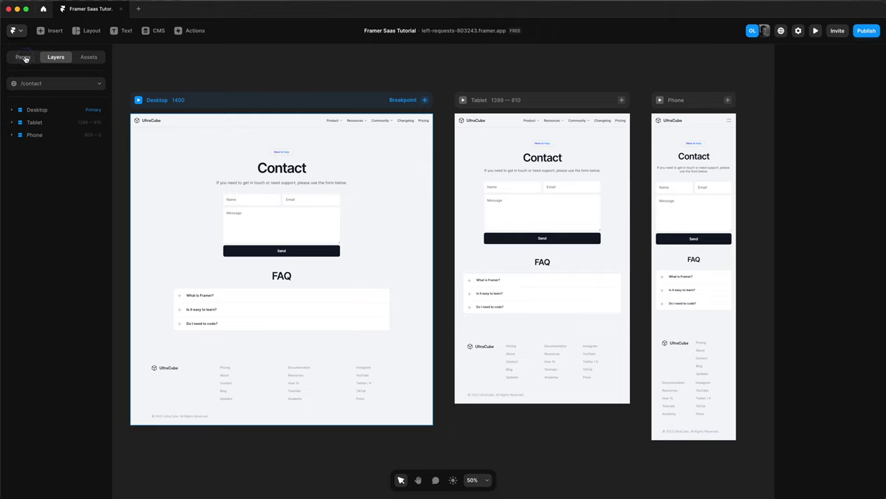
Add the sample blog collection to the project's CMS
click(23, 57)
click(156, 30)
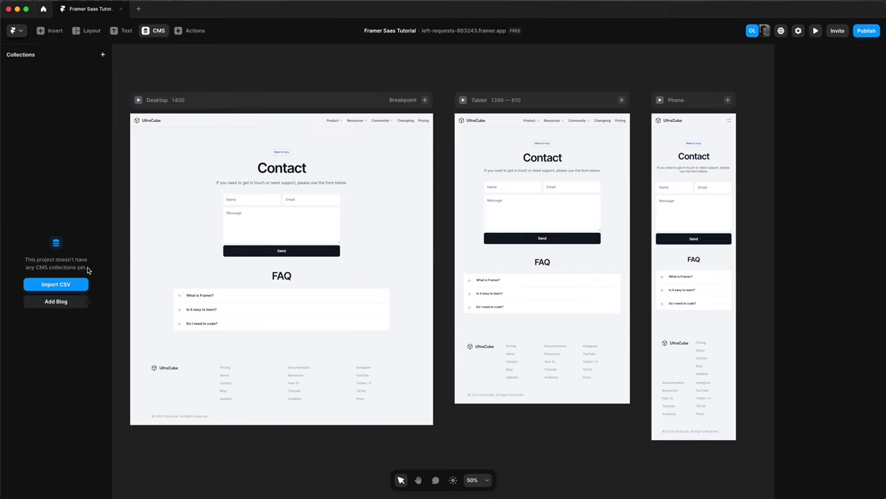
click(64, 302)
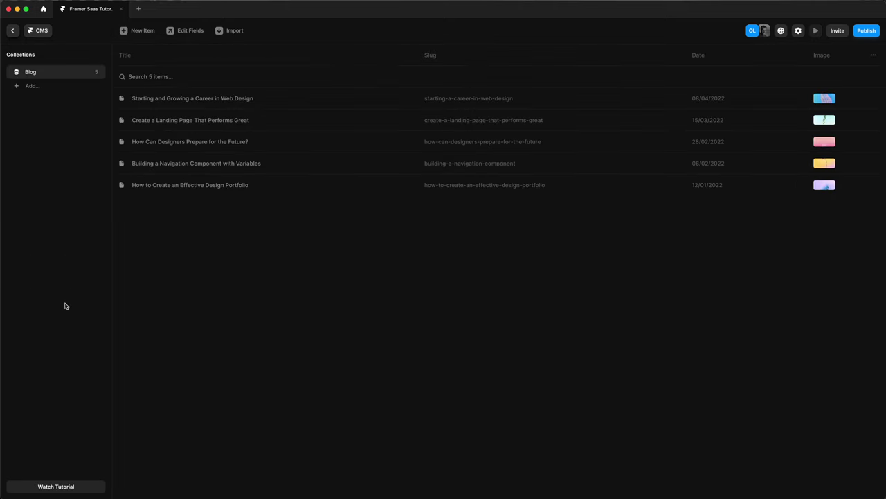
Rename the Blog collection as Changelog
double_click(33, 72)
text(Change)
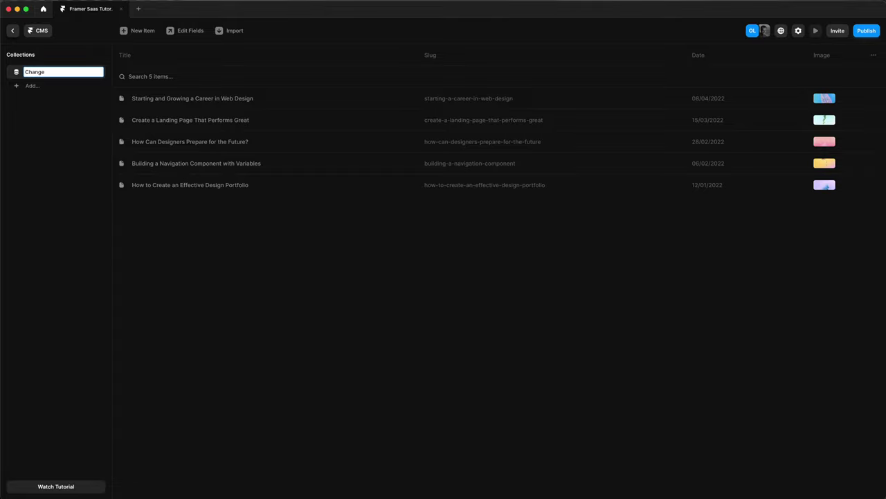
key(Return)
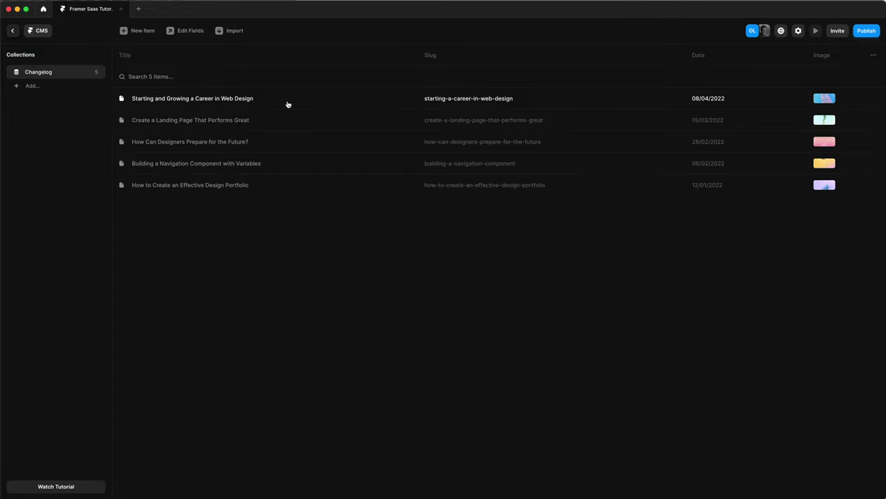
Return to the canvas, dismiss the sample blog notice, and examine the /blog index page and the Changelog detail page
click(12, 33)
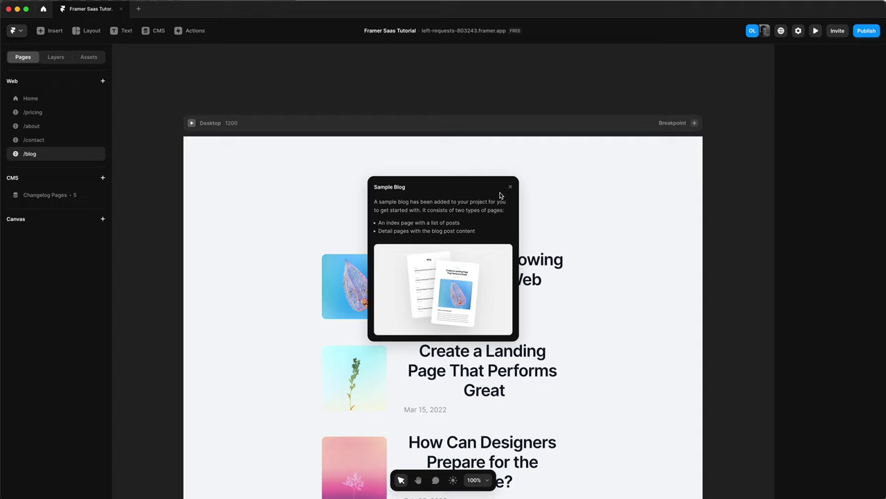
click(509, 189)
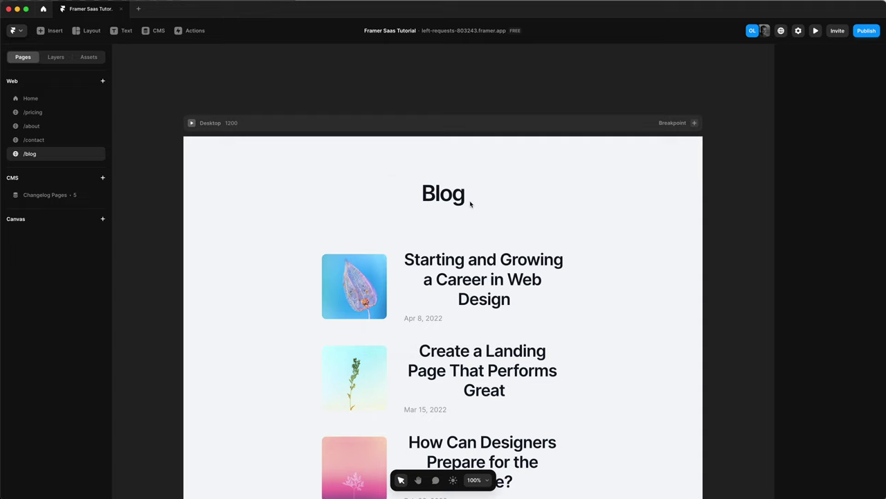
scroll(470, 203, down, 2)
key(super+minus)
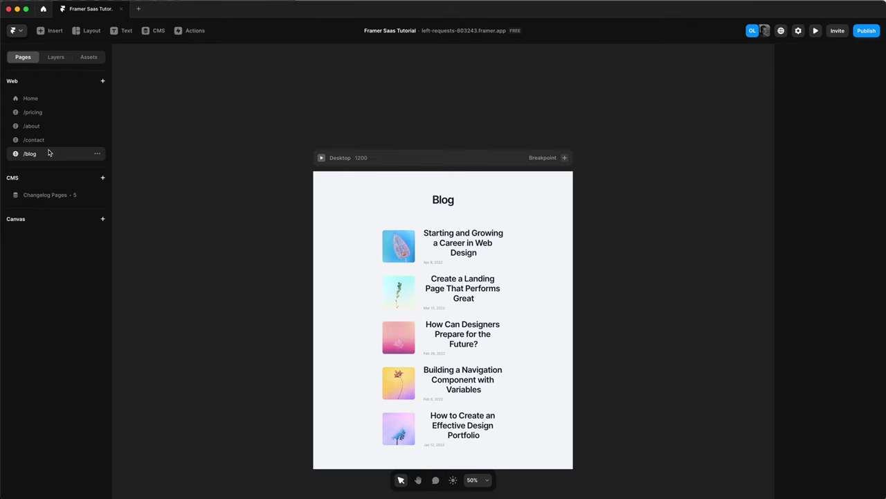
click(47, 197)
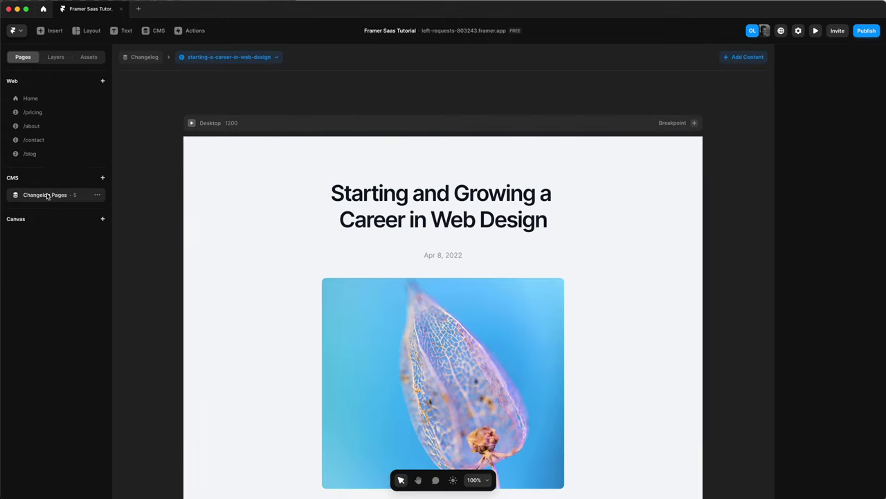
scroll(218, 197, down, 10)
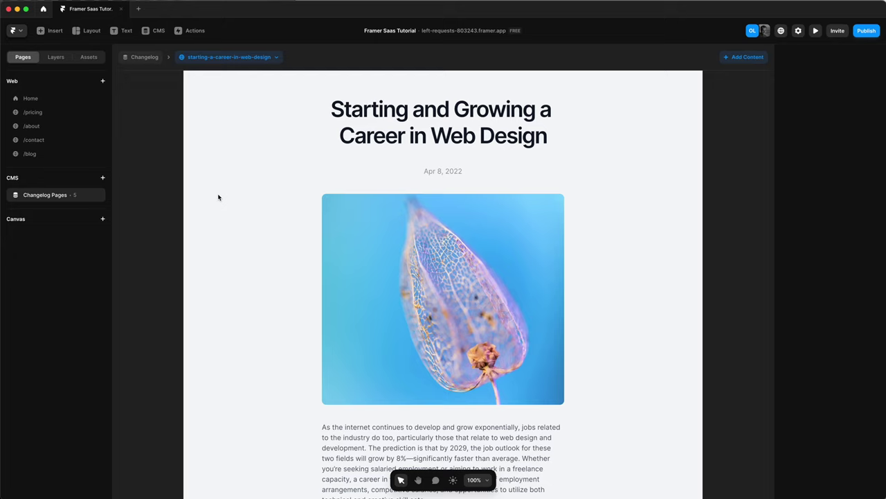
scroll(218, 197, down, 1)
key(super+minus)
key(super+minus)
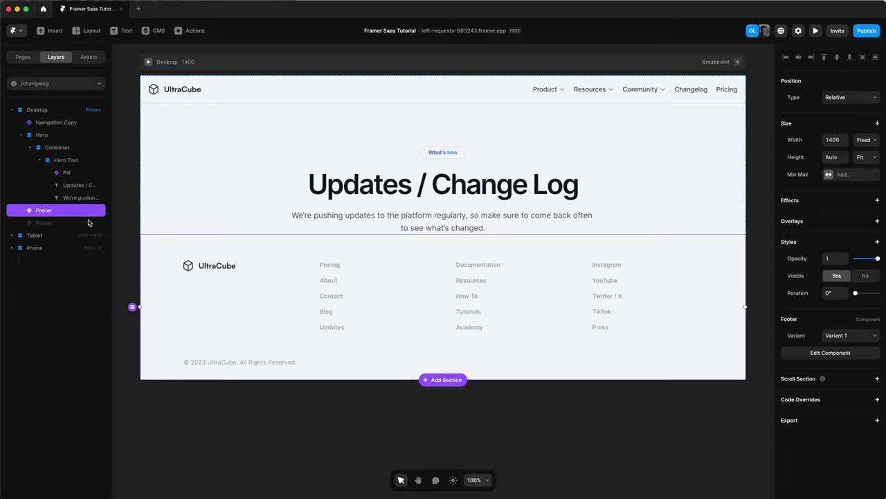
Insert a collection list of the Changelog collection on the /changelog page
click(30, 148)
click(64, 148)
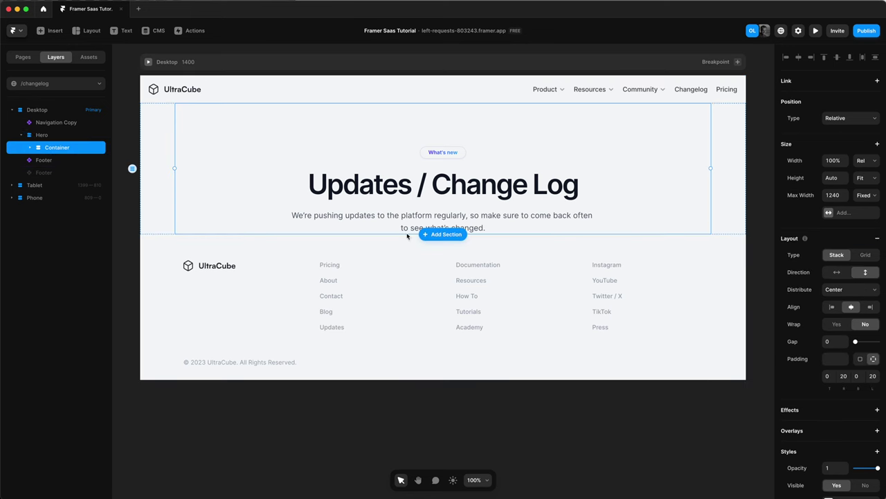
click(452, 235)
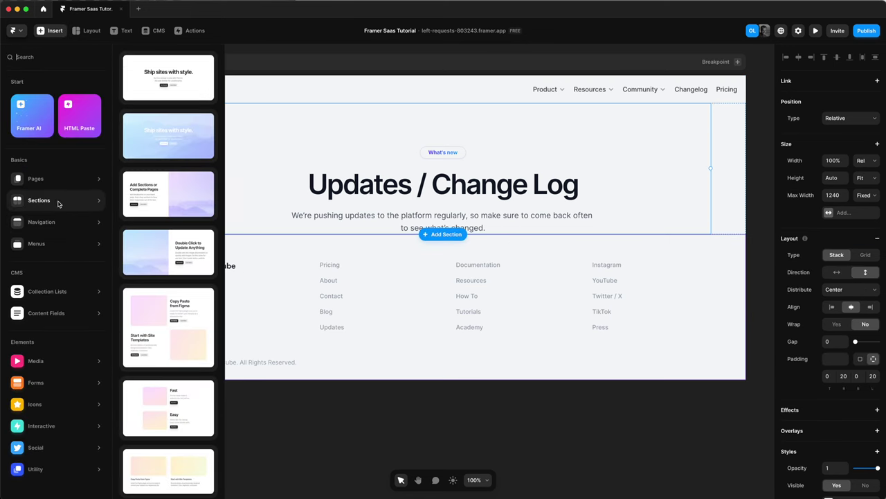
mouse_move(77, 242)
mouse_move(80, 294)
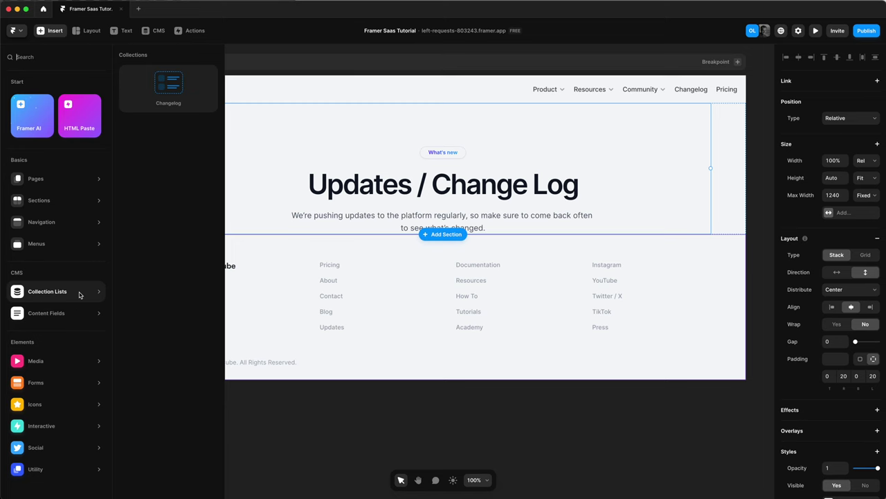
click(162, 105)
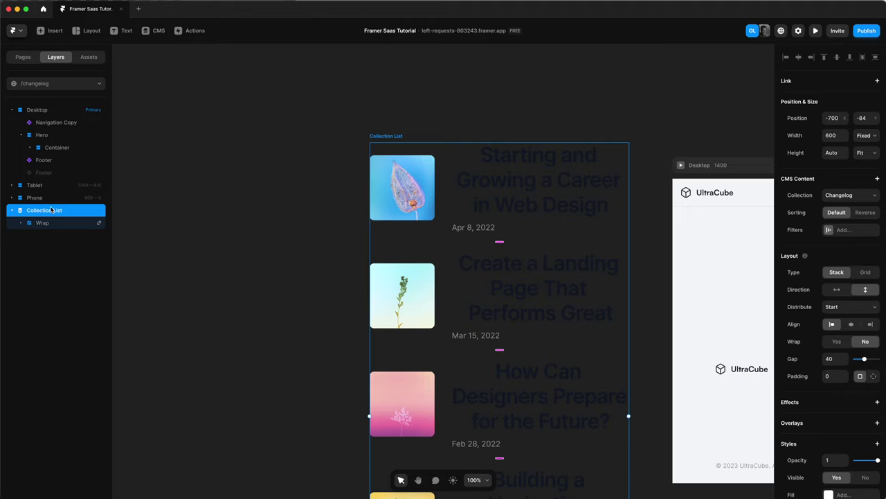
Move the collection list into the Desktop Hero section, directly below its Container
drag(47, 212, 40, 154)
scroll(658, 259, right, 10)
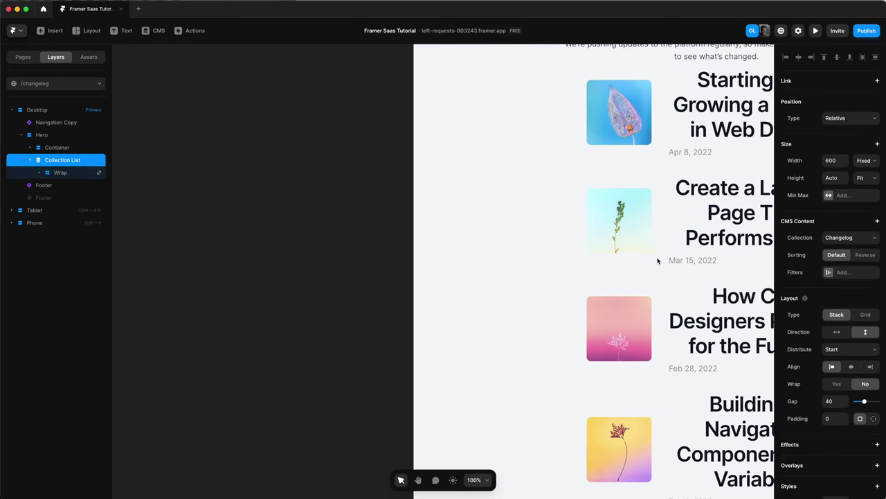
scroll(658, 261, left, 4)
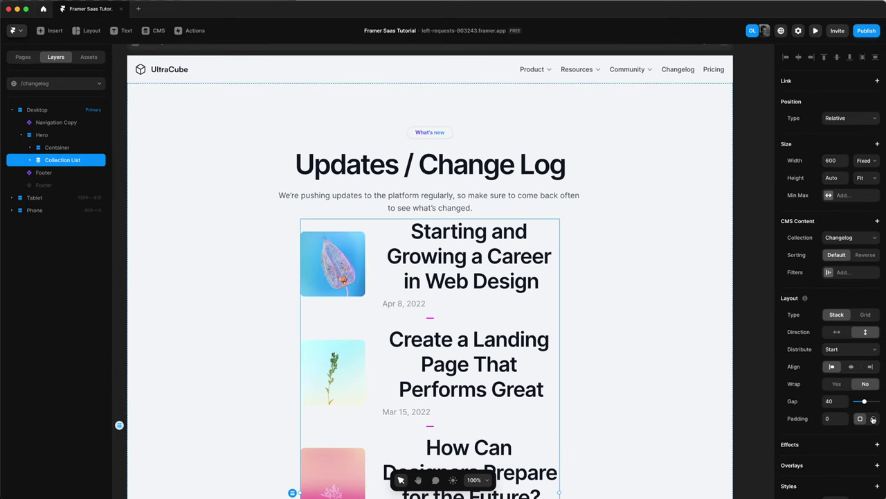
Give the collection list individual side padding with a top padding of 60
click(873, 419)
key(shift+Up)
key(shift+Up)
key(shift+Up)
key(shift+Up)
key(shift+Up)
key(shift+Up)
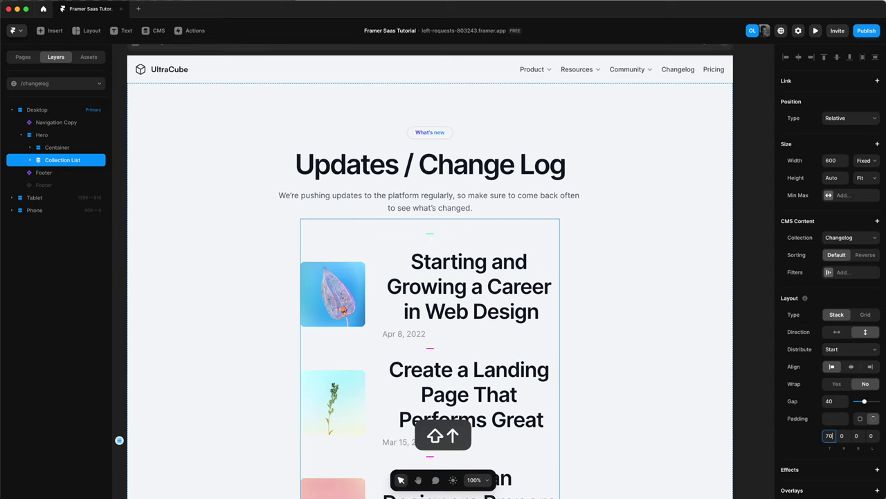
key(shift+Down)
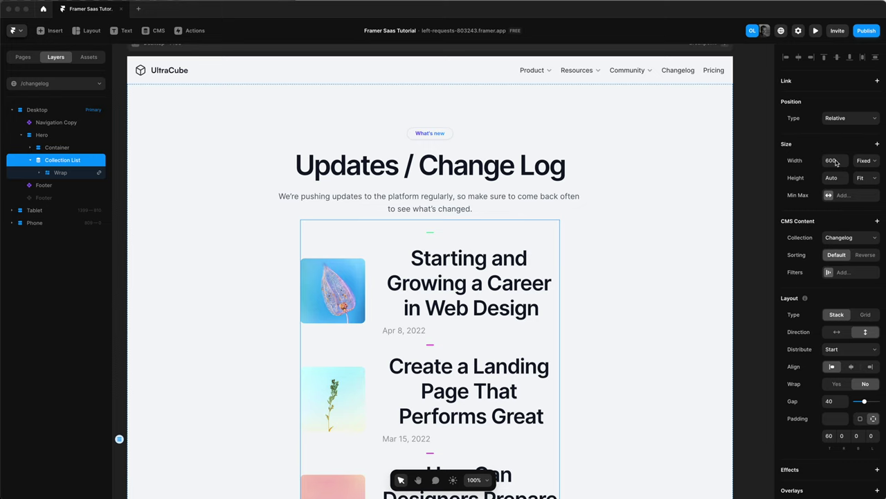
Set the collection list's width to 1fr so it fills the Hero section
click(829, 161)
text(1fr)
key(Return)
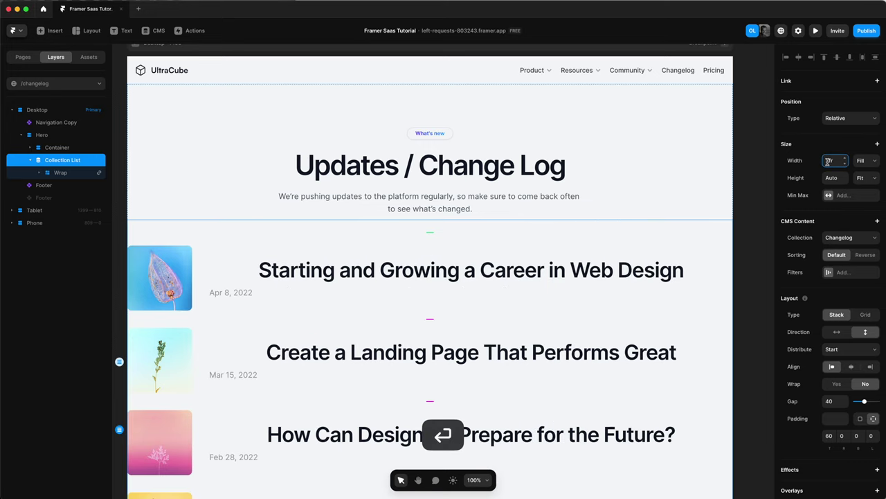
Add a maximum width to the collection list and set it to a fixed 800 px
click(840, 196)
click(847, 205)
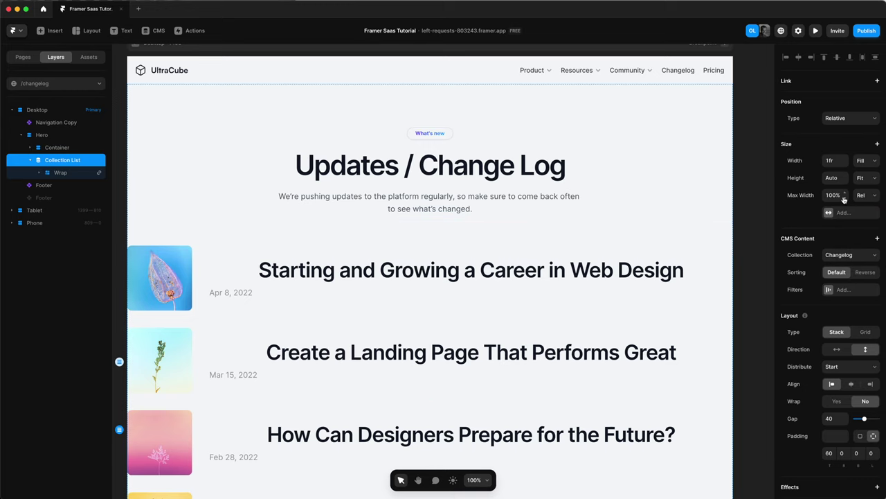
click(833, 195)
text(8)
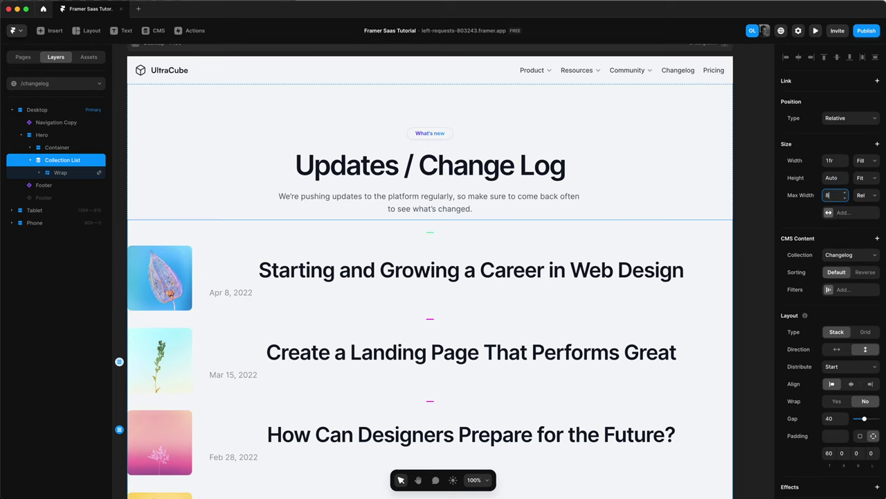
text(00px)
key(Return)
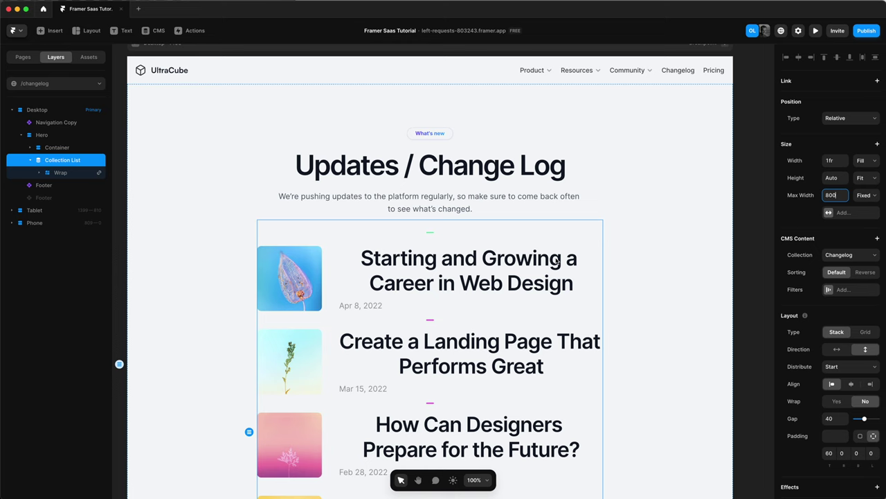
Duplicate the Title text layer inside the list item's Post stack and place the copy below Date
click(59, 174)
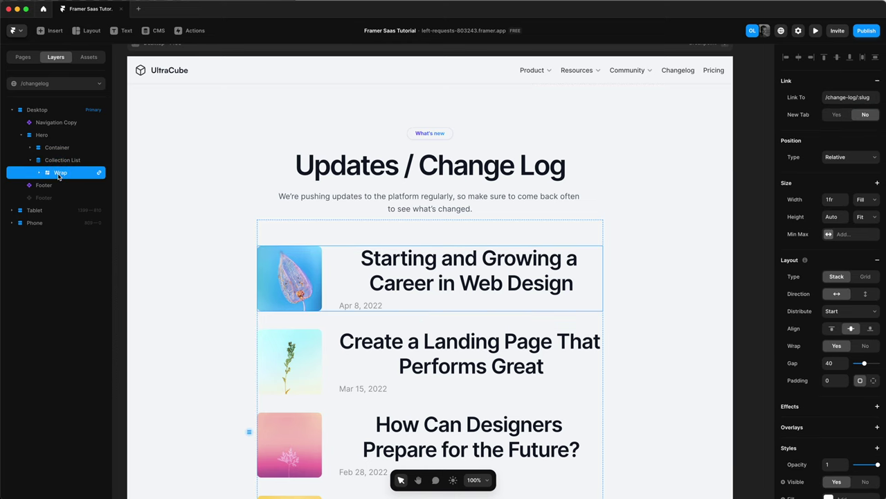
click(76, 211)
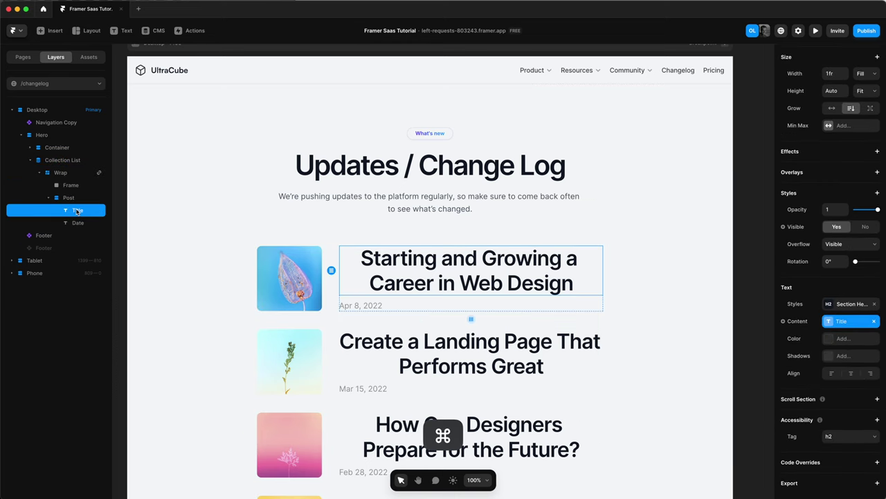
key(super+v)
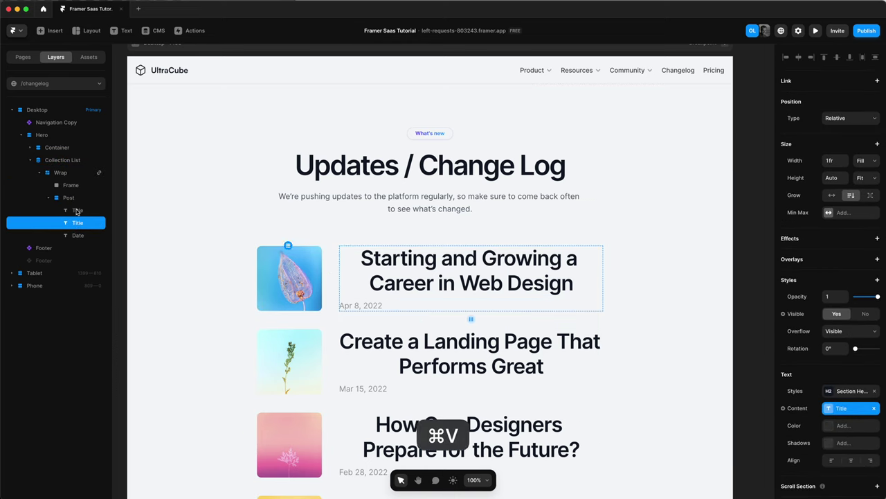
drag(77, 229, 77, 241)
Bind the duplicated Title layer's content to the collection's Content variable
click(798, 409)
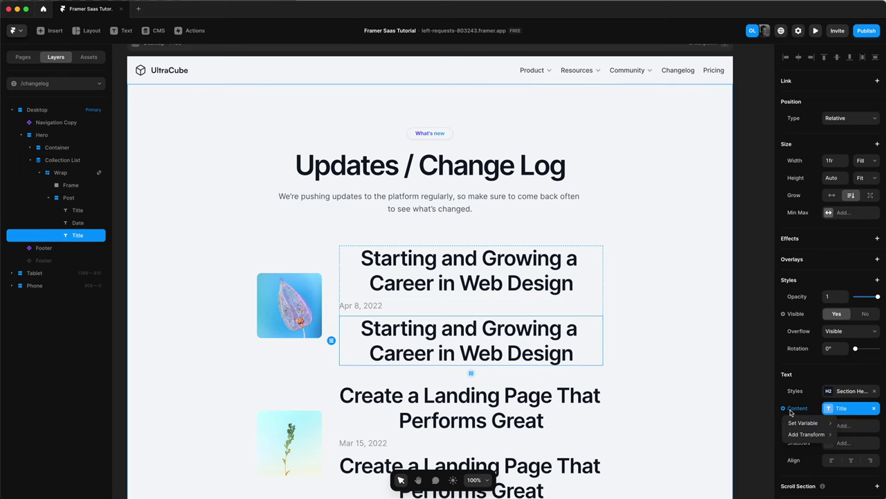
mouse_move(806, 423)
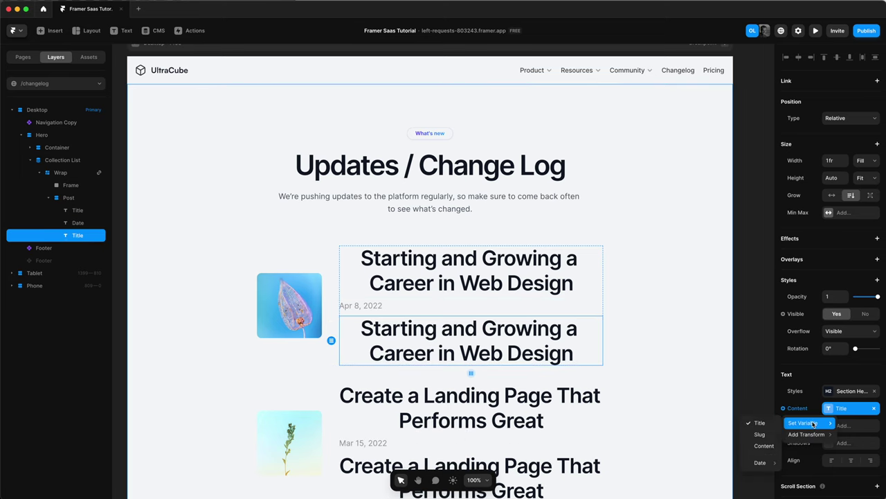
click(765, 446)
Review how the post content lays out on the page and which text styles its headings and paragraphs use
scroll(586, 336, down, 3)
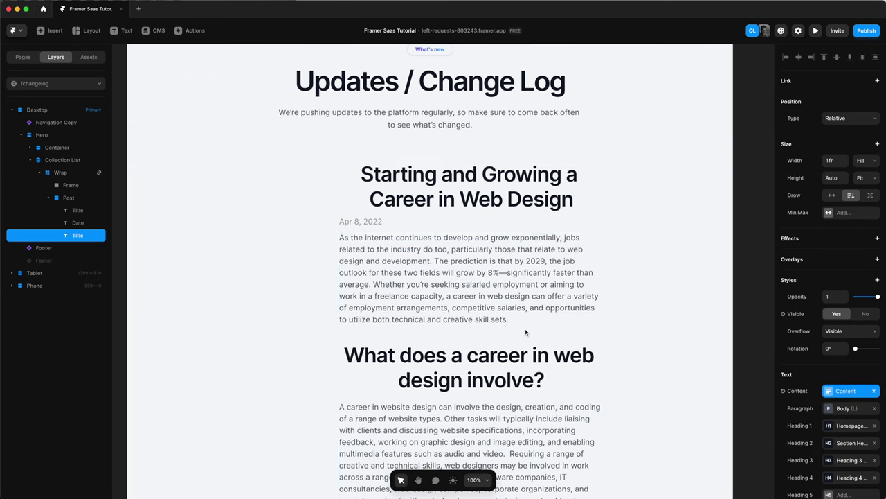
scroll(527, 335, down, 7)
scroll(818, 402, down, 2)
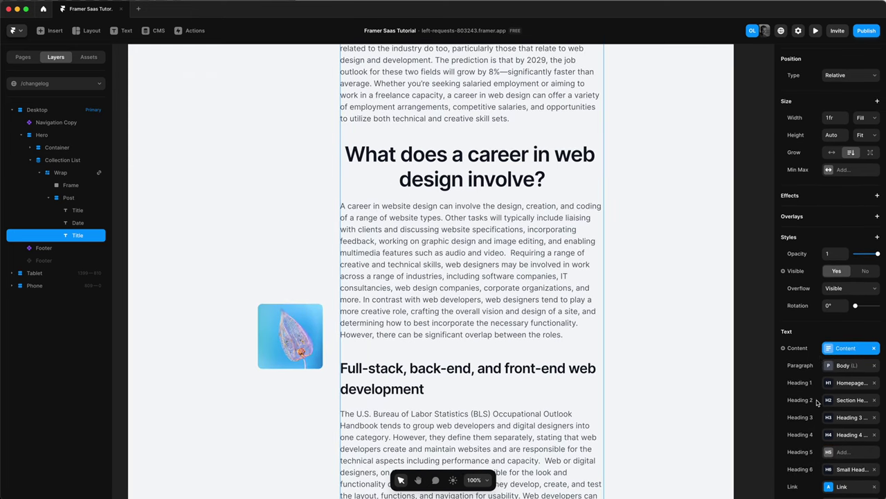
scroll(817, 402, down, 3)
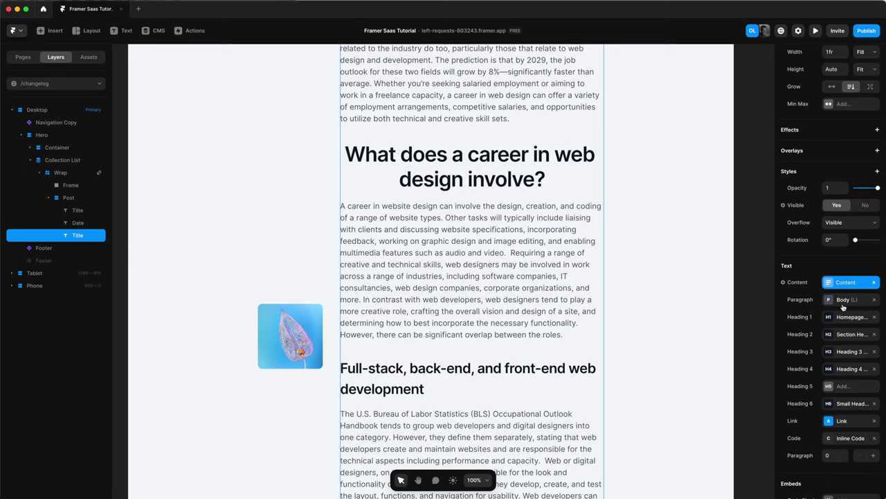
scroll(564, 276, up, 5)
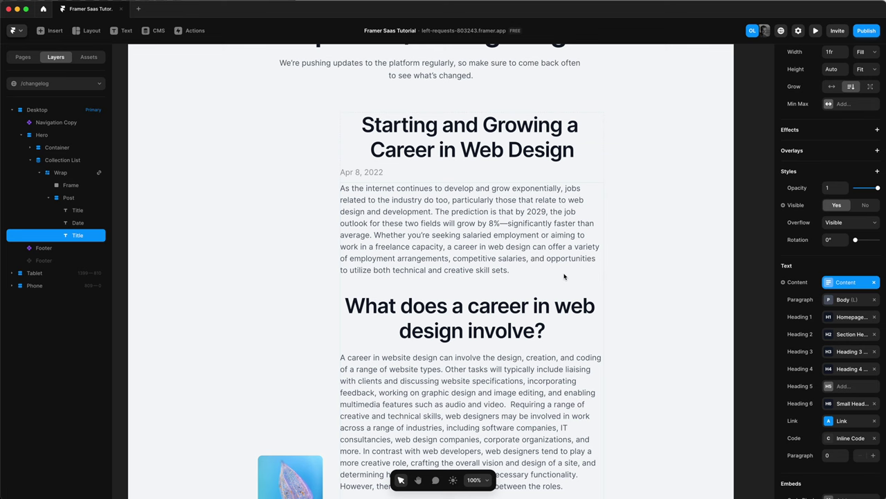
scroll(565, 276, up, 3)
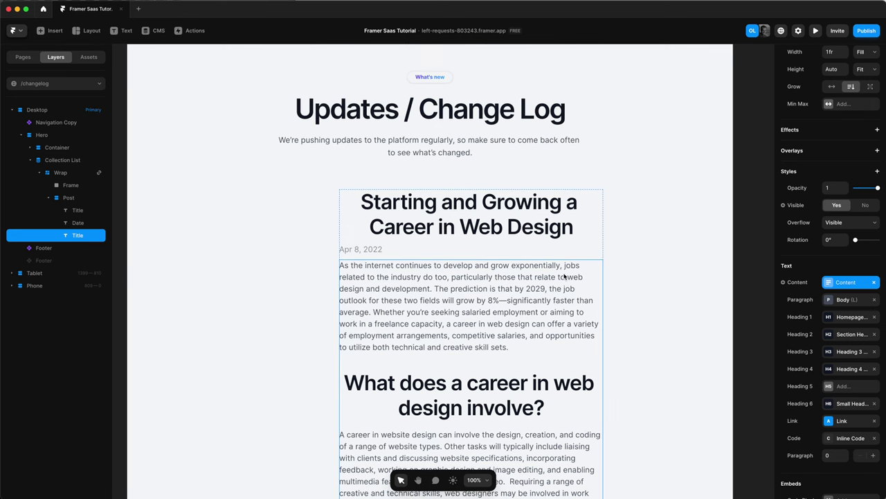
scroll(564, 276, down, 8)
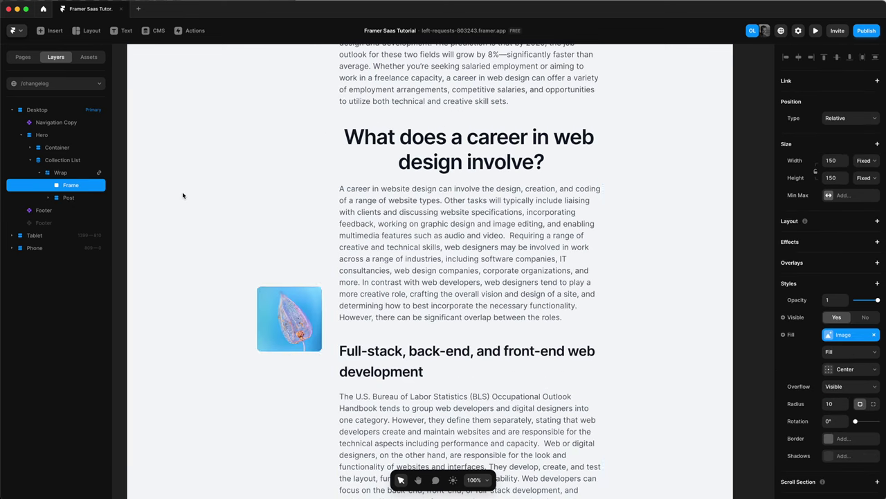
Set the layout direction of the list item's Wrap stack to vertical
click(66, 172)
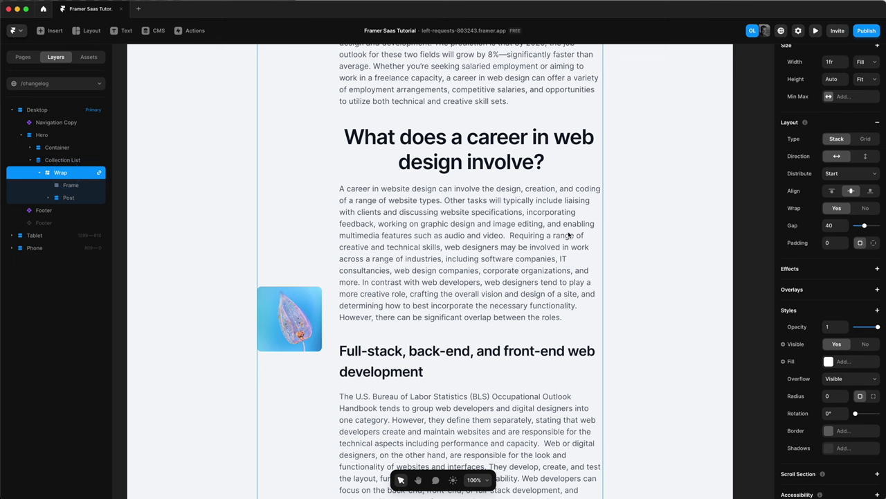
scroll(862, 216, up, 2)
click(865, 206)
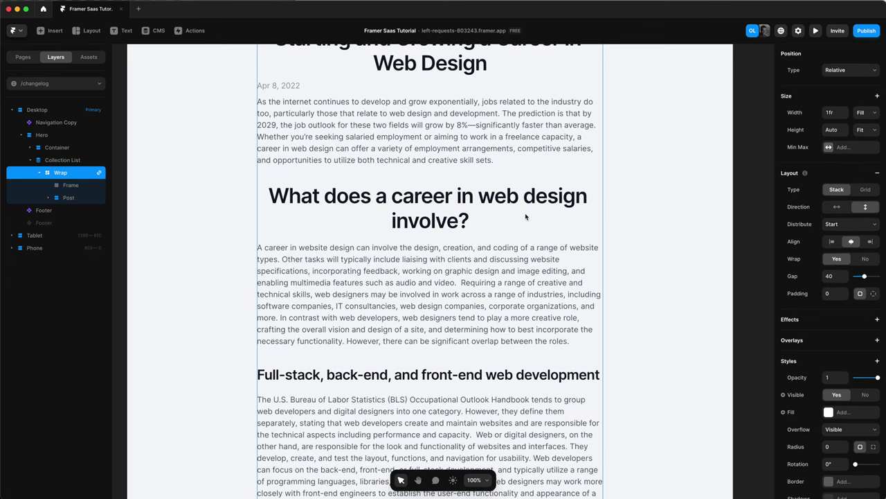
Set the width of the image Frame inside the list item's Wrap stack to 1fr
scroll(526, 217, up, 4)
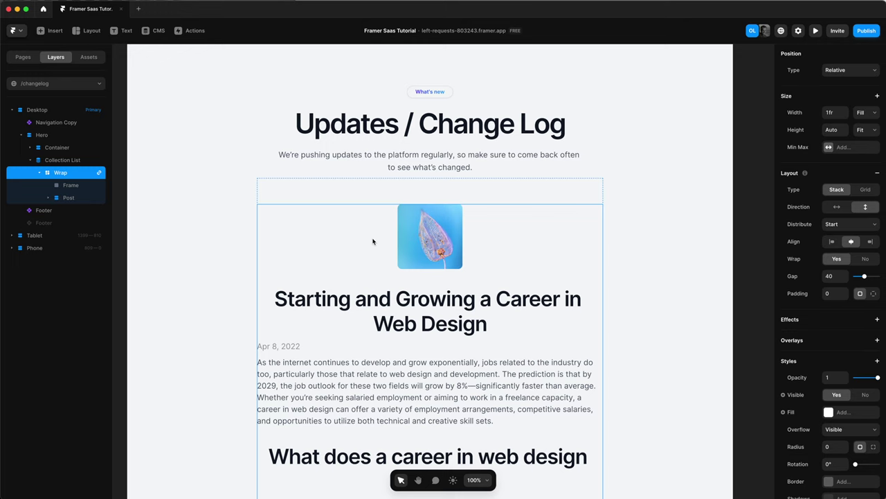
click(69, 185)
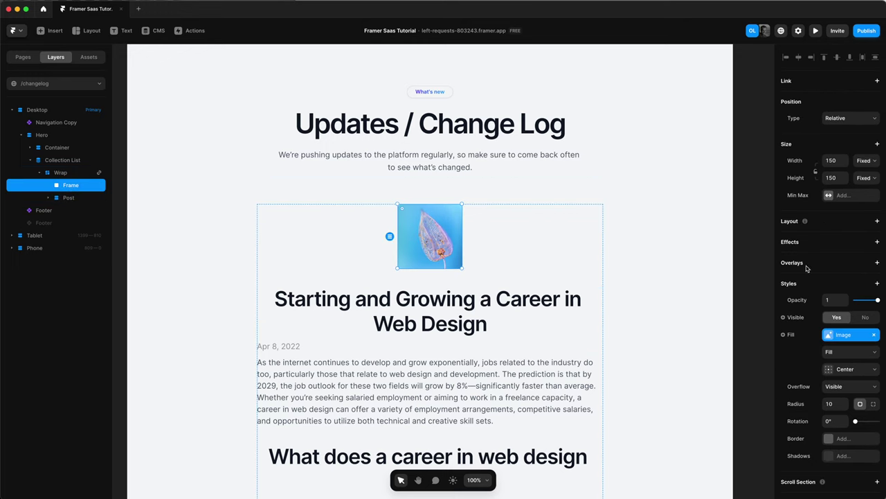
click(836, 160)
key(shift+Up)
key(shift+Up)
key(shift+Up)
key(shift+Up)
key(shift+Up)
key(shift+Up)
key(shift+Up)
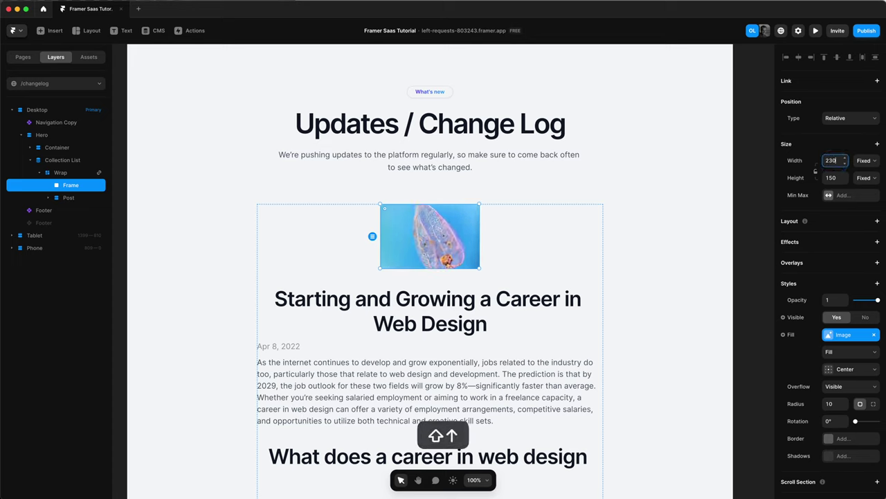
double_click(833, 160)
text(1fr)
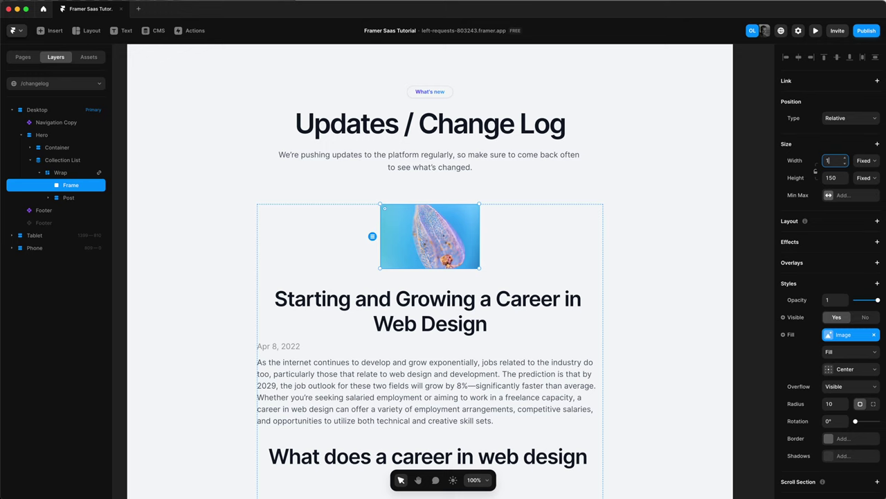
key(Return)
Set the fixed height of the list item's image Frame to 300
click(834, 178)
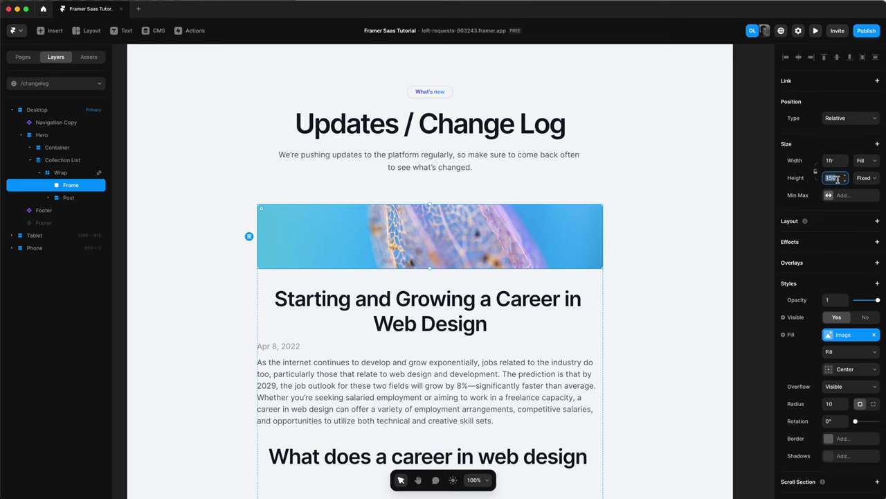
text(200)
key(Return)
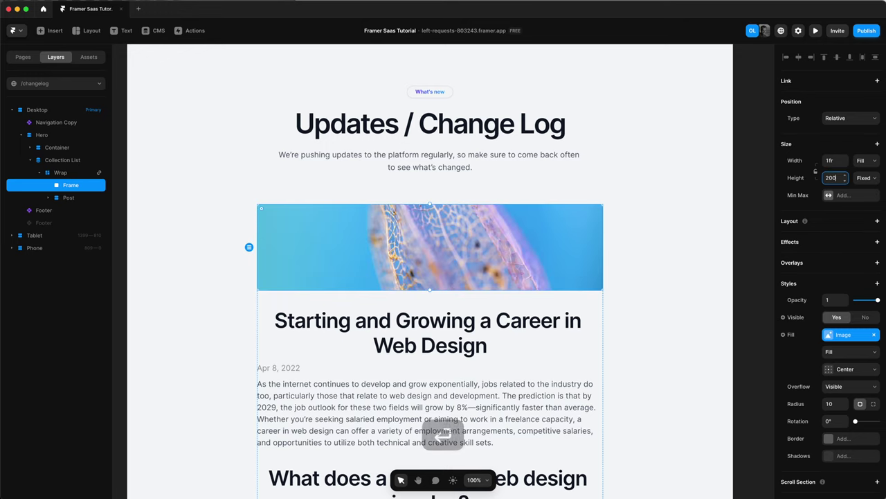
key(shift+Up)
key(shift+Up)
key(shift+Up)
key(shift+Up)
key(shift+Up)
key(shift+Up)
key(shift+Up)
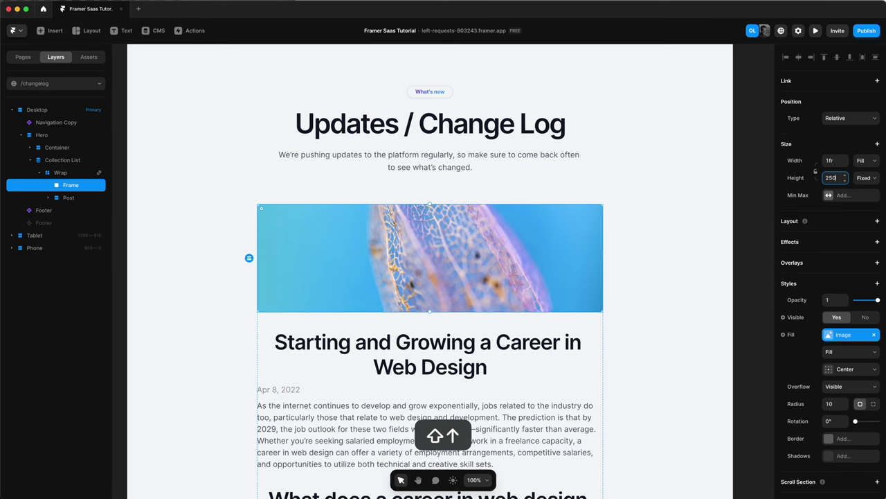
key(shift+Up)
key(shift+Up)
key(shift+Up)
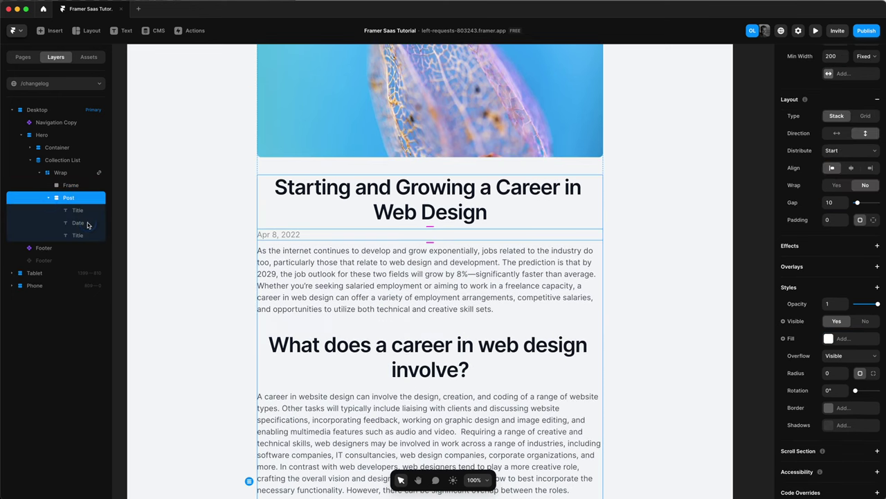
Style the post's Date layer with the Slate color, the Body Small text style and centered alignment
click(87, 222)
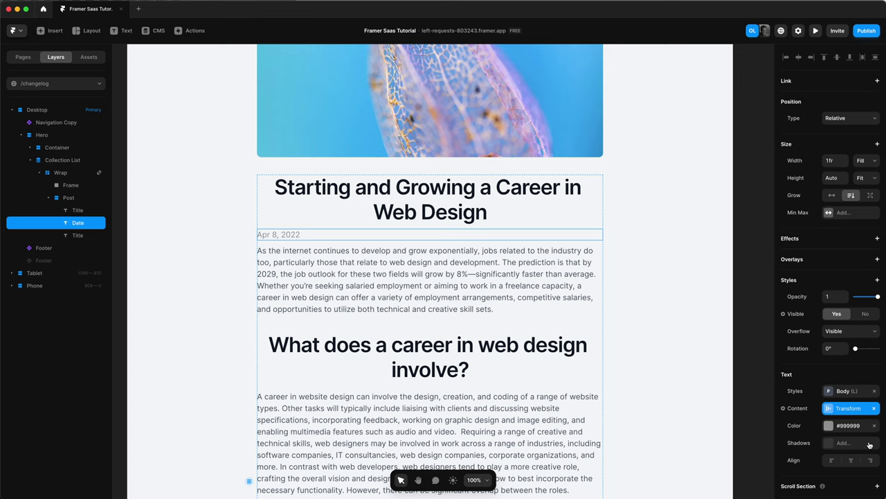
click(851, 459)
click(828, 425)
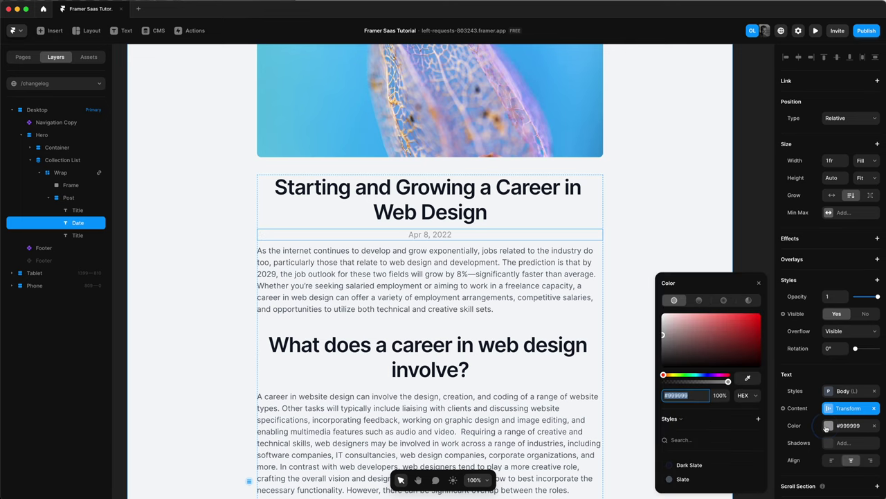
click(683, 480)
click(830, 391)
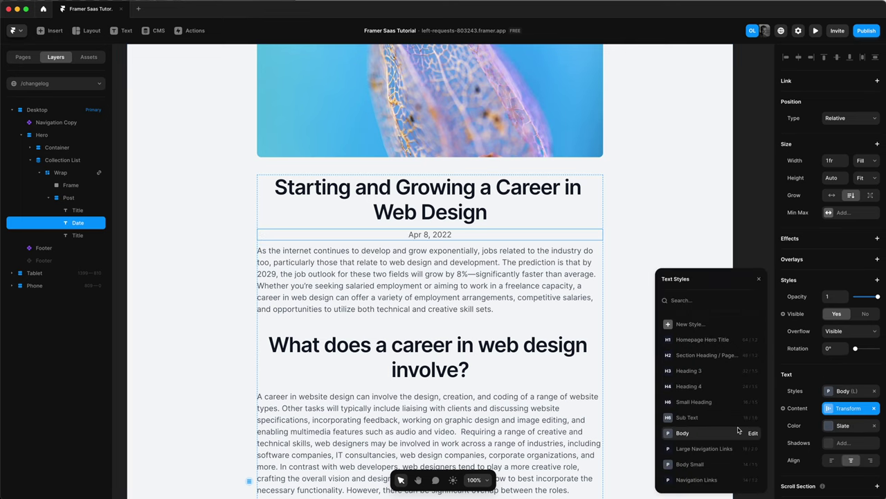
click(699, 465)
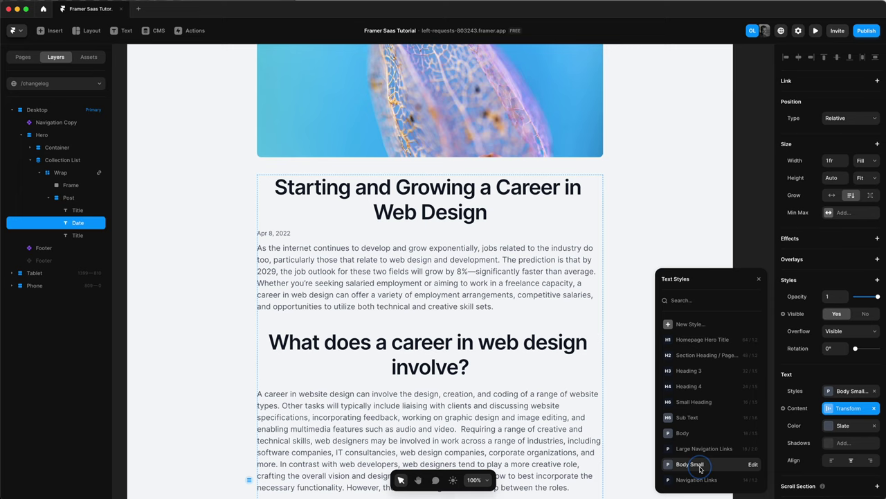
click(851, 460)
Set the Date text color to #9CA3AF and save it as a new color style named Light Slate
click(843, 426)
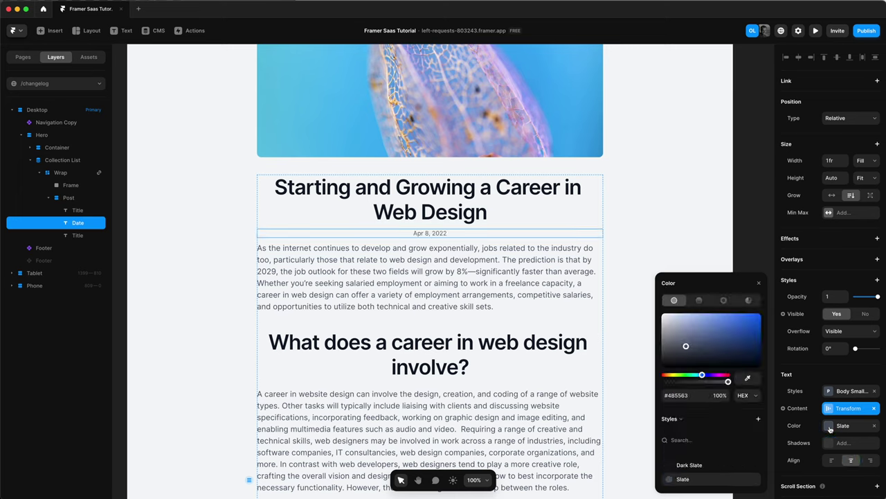
click(685, 394)
text(9CA3AF)
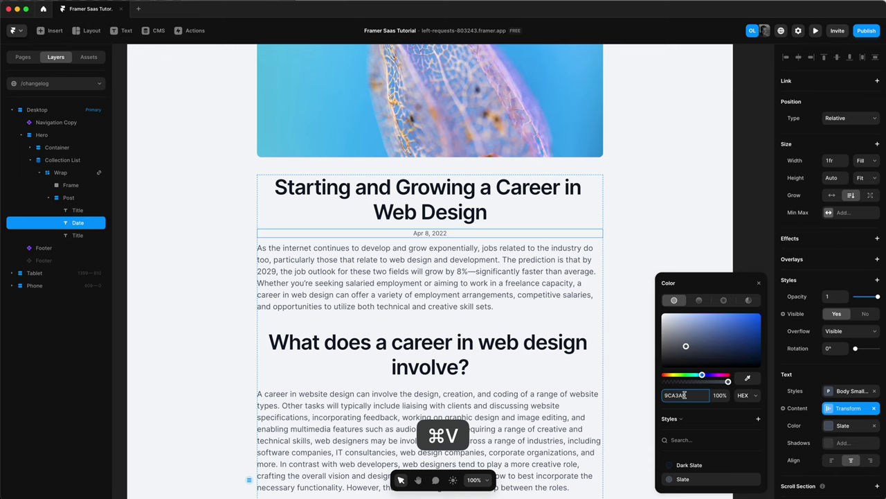
key(Return)
click(758, 418)
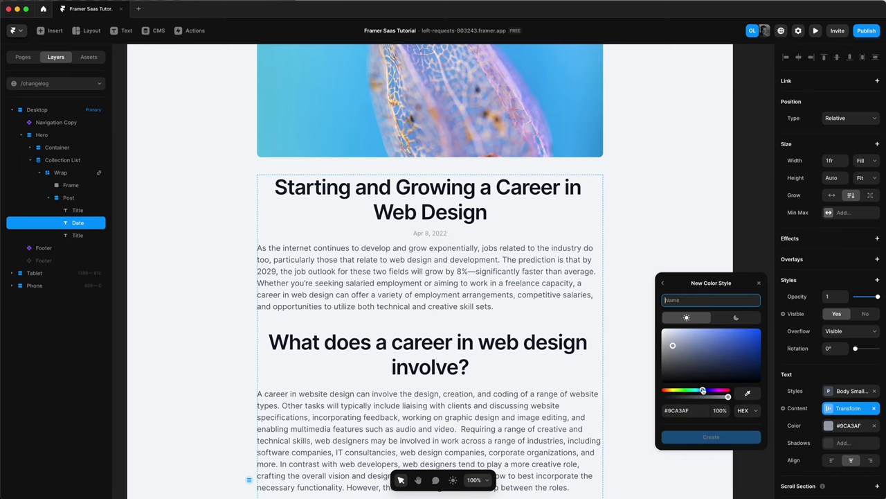
text(Light Sla)
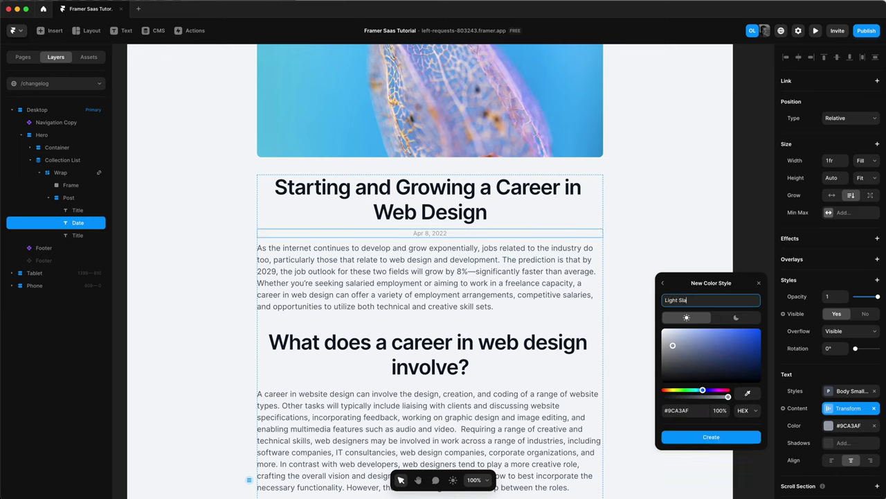
text(te)
key(Return)
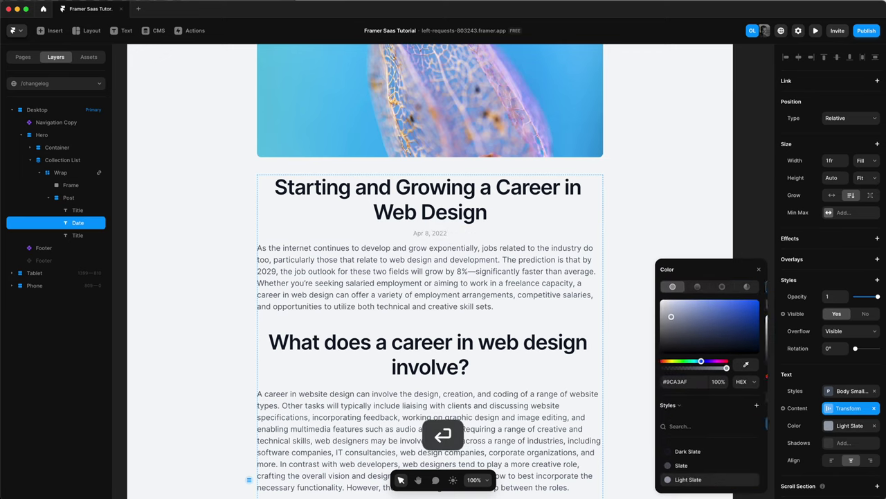
click(758, 271)
Apply the Heading 4 text style to the post's Title layer and center its text
click(443, 206)
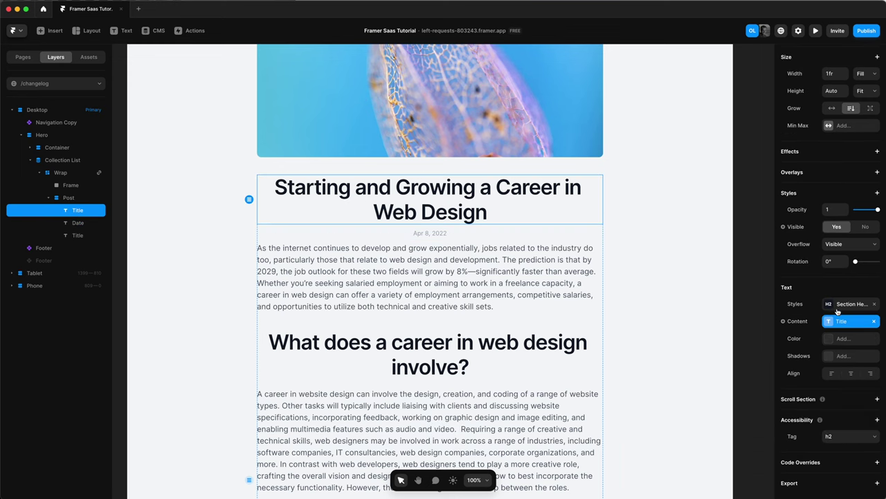
click(838, 308)
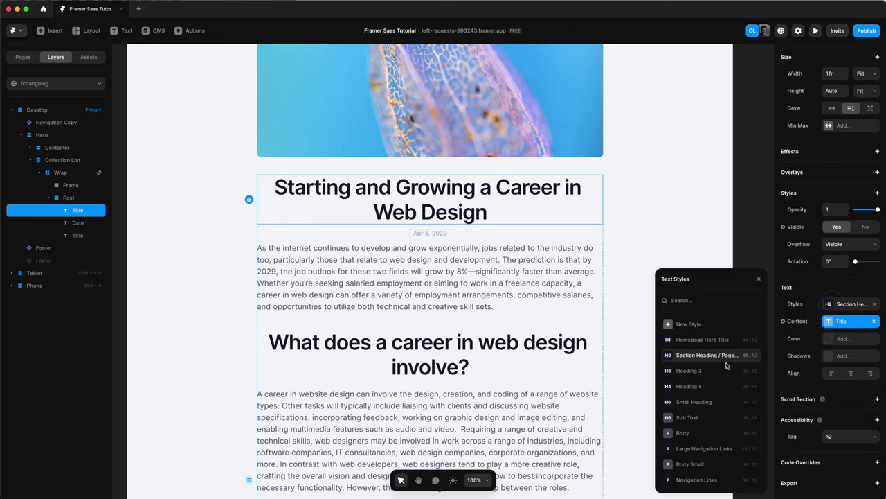
click(689, 387)
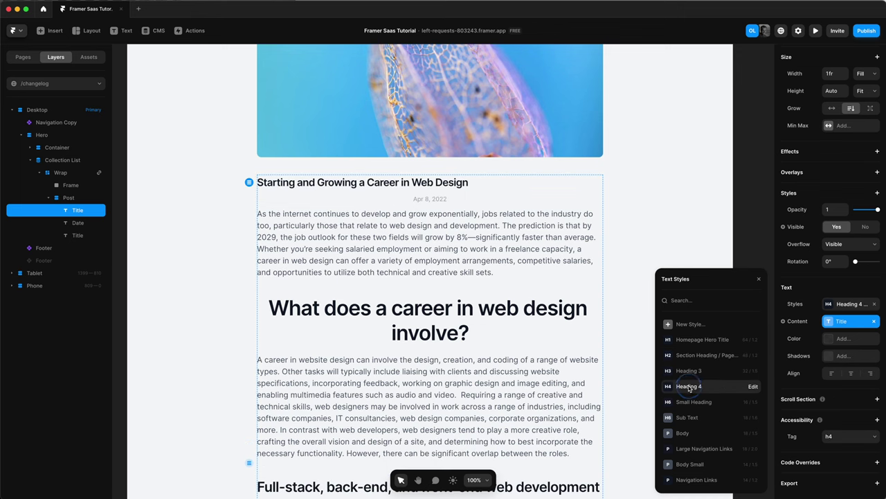
click(851, 373)
Open the first post's changelog item and replace its content with the substantial-upgrade paragraph and the lines naming the new features
click(432, 329)
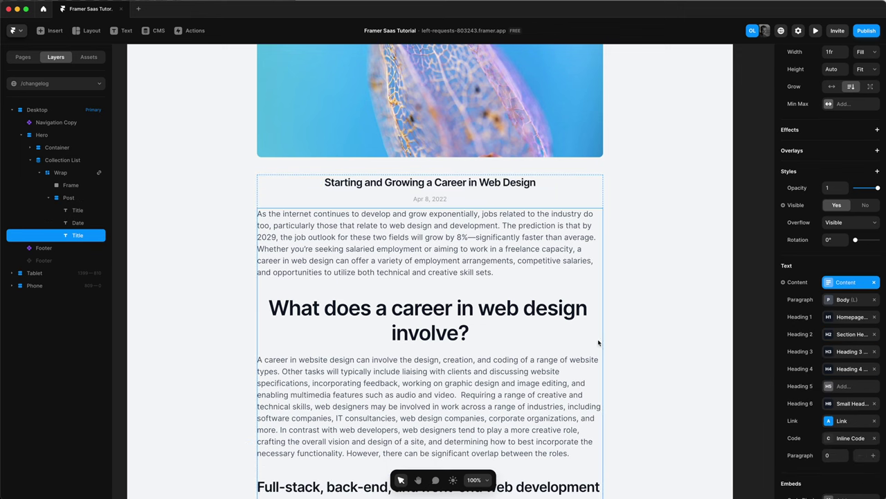
double_click(381, 310)
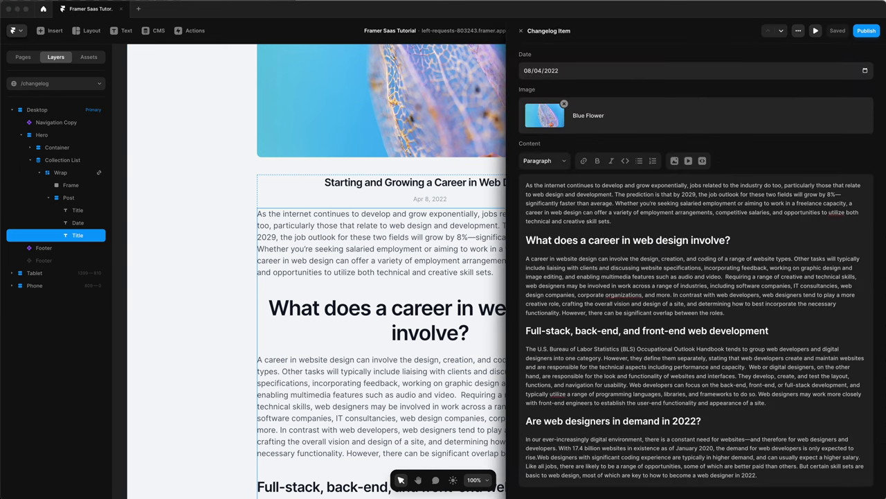
key(Return)
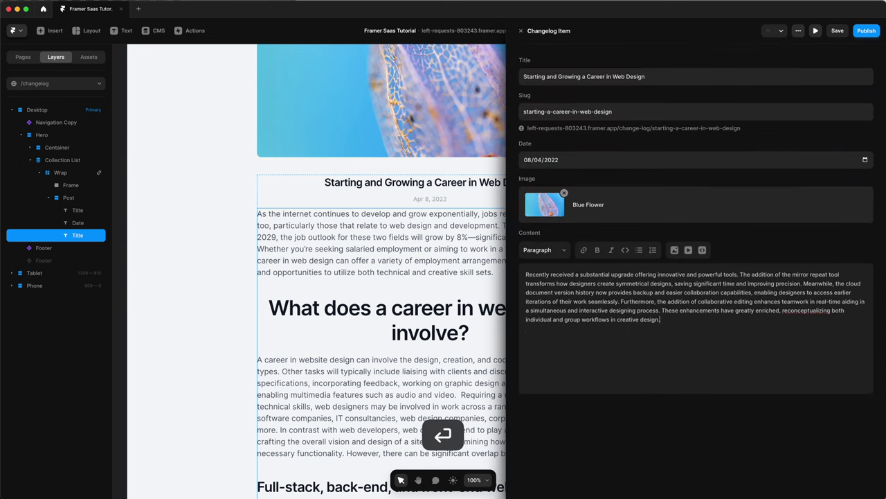
key(super+c)
Format the feature lines, from New brush tool to Updates to components functionality, as a bulleted list with one bullet per line
drag(626, 372, 526, 333)
click(638, 249)
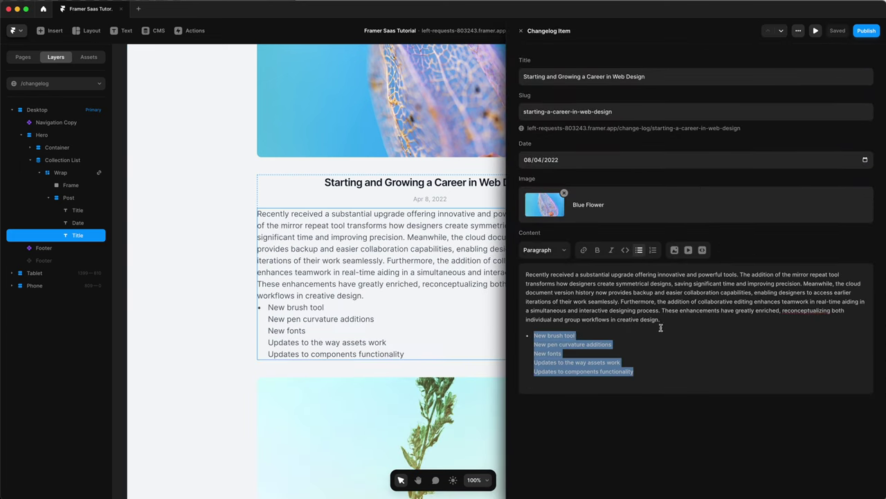
click(534, 346)
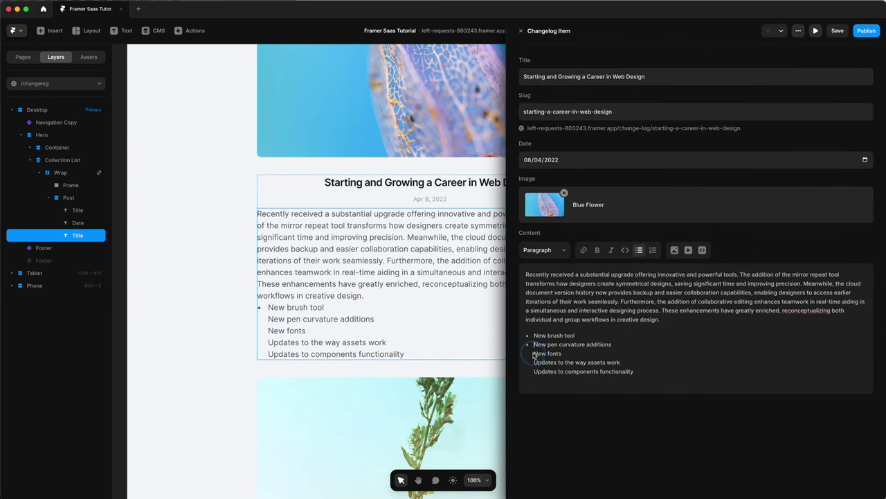
key(Return)
click(535, 372)
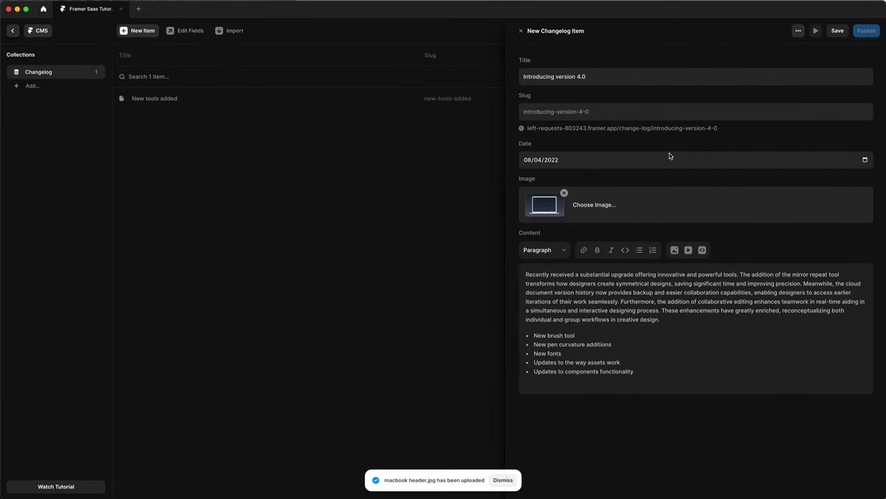
Finish the new changelog item titled Introducing version 4.0 and return from the CMS to the changelog page
key(Escape)
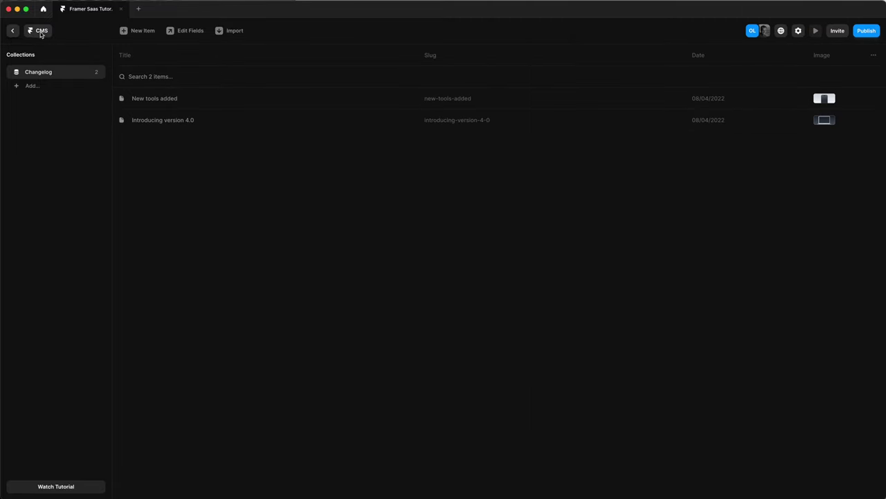
click(11, 31)
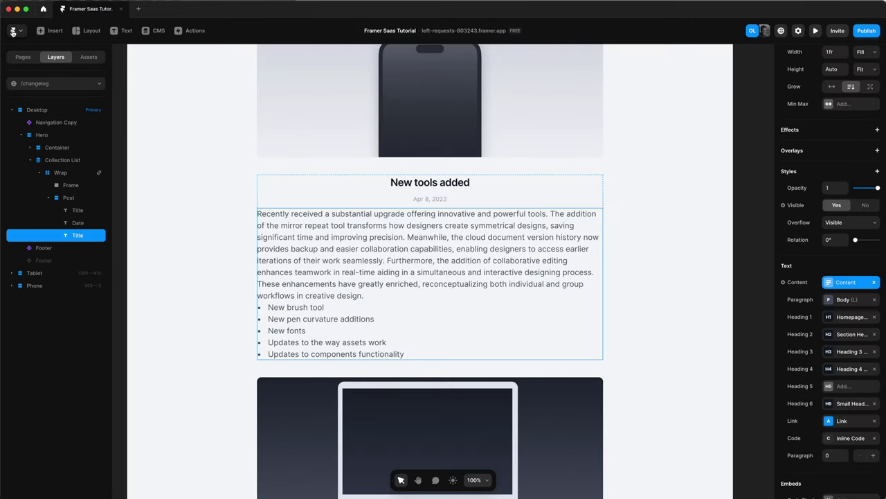
click(653, 196)
Rename the post's body text layer, the second Title in the Post stack, as Content
click(418, 257)
double_click(77, 235)
text(C)
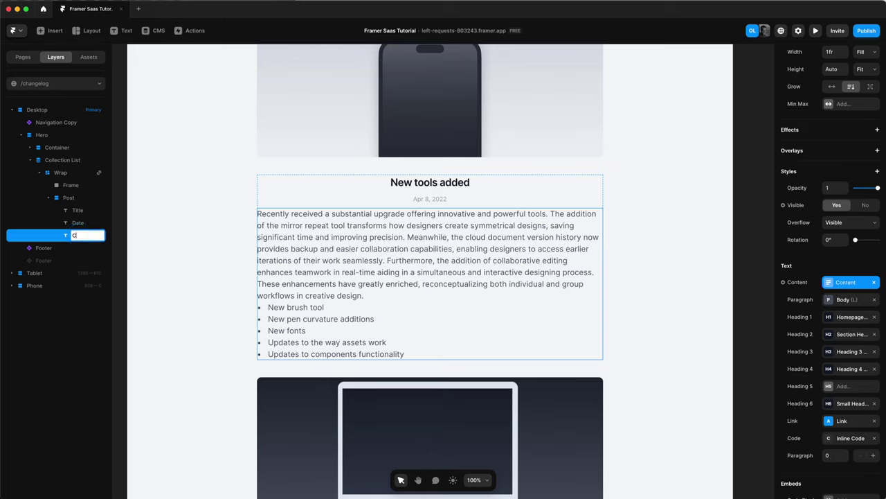
text(ontent)
key(Return)
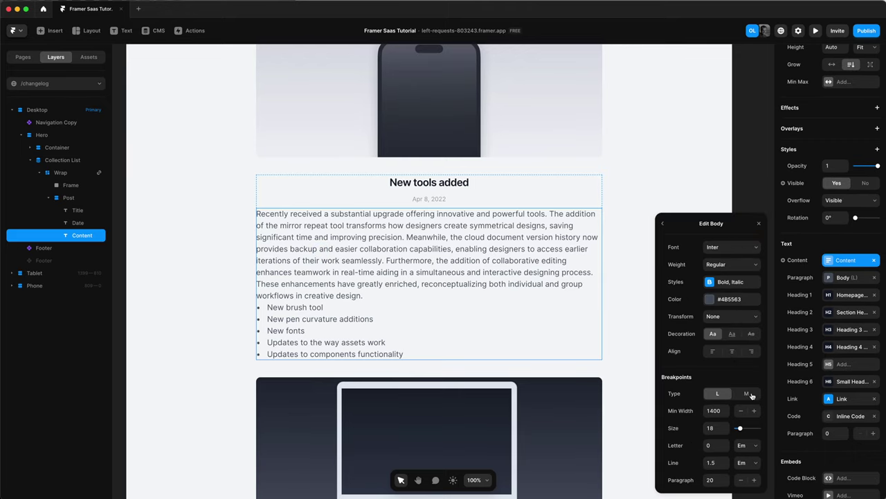
Set the Content layer's paragraph spacing to 20
click(829, 432)
key(shift+Up)
key(shift+Up)
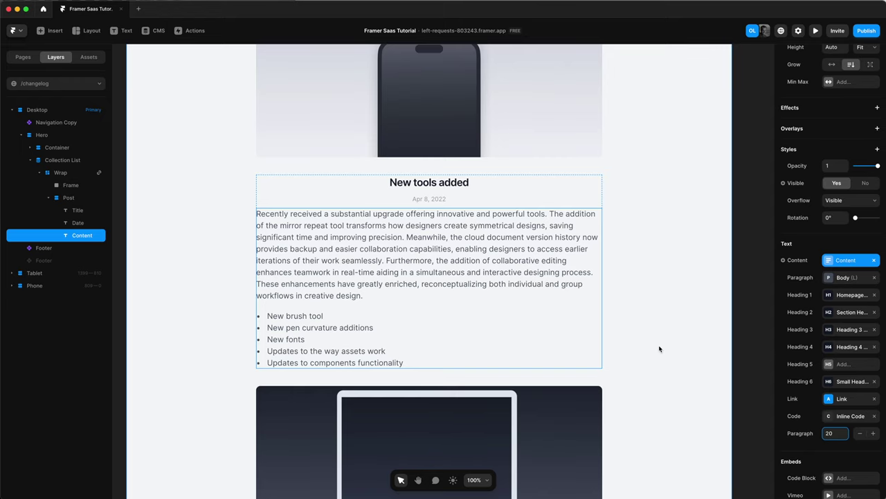
Edit the Body text style used by the Content layer's paragraphs and set its line height to 1.6 em
click(835, 278)
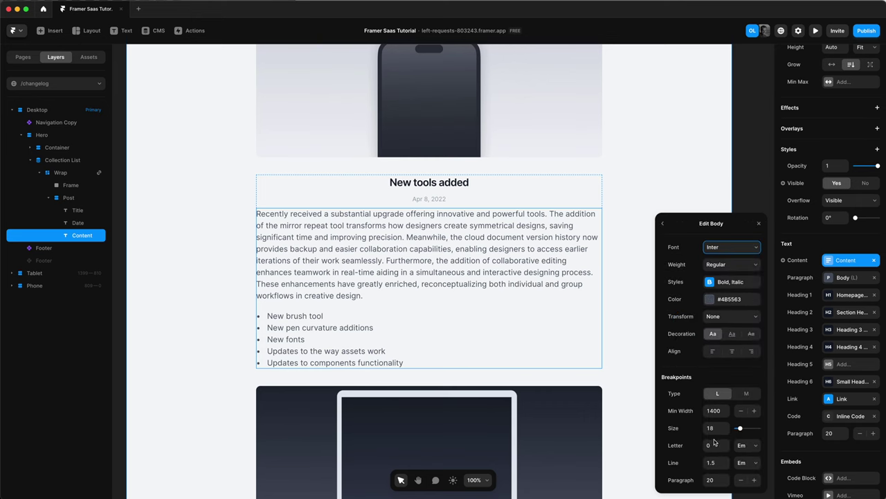
click(713, 463)
key(Up)
key(Up)
key(Down)
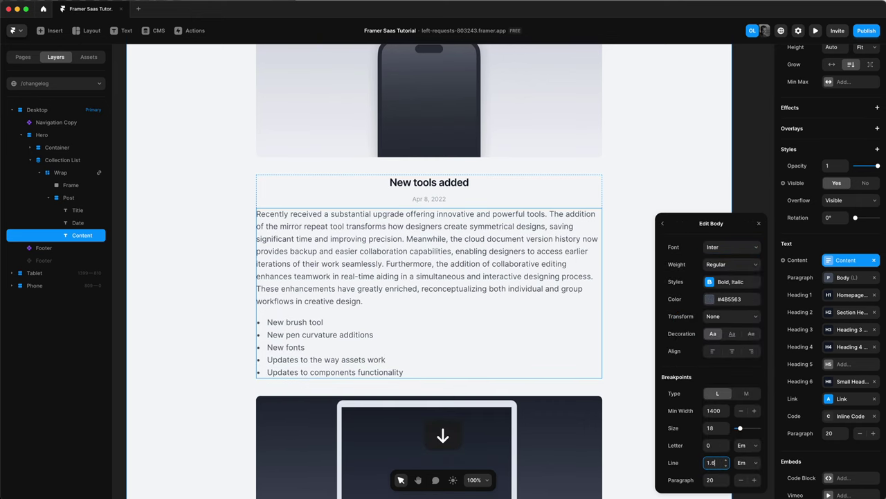
click(758, 224)
Set the gap of the list item's Wrap stack to 20
click(67, 178)
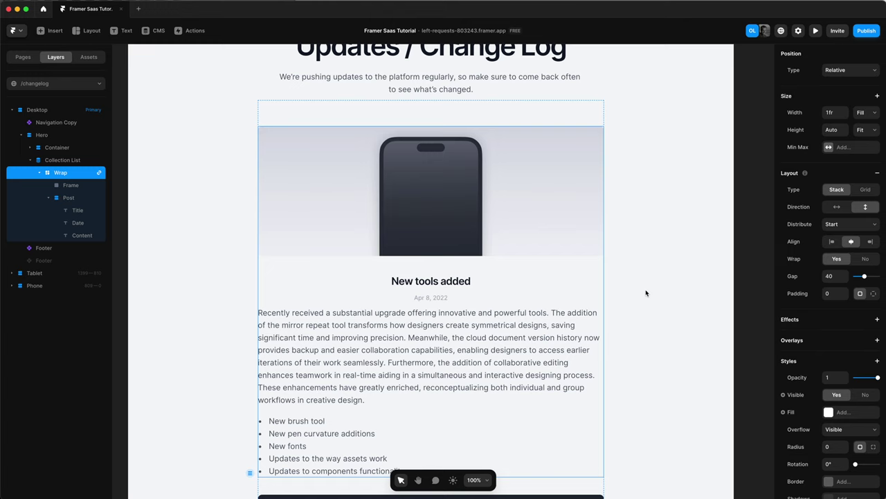
click(831, 276)
key(shift+Down)
key(shift+Down)
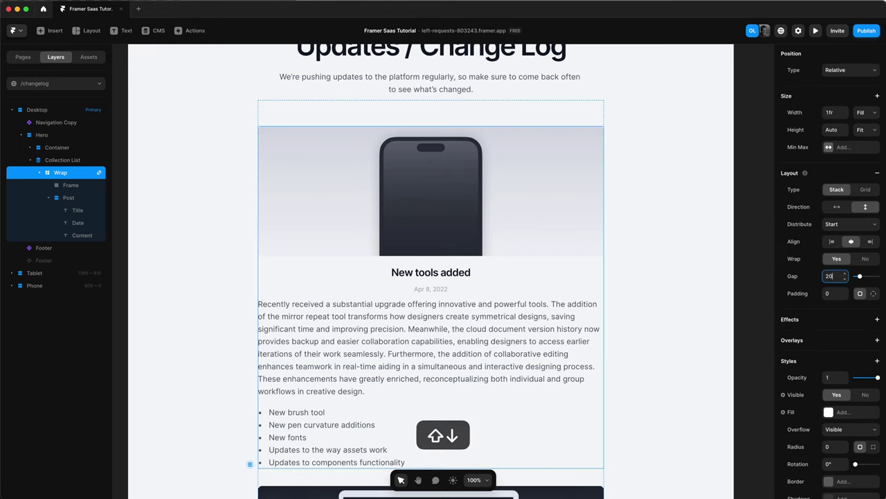
Set the fixed height of the image frame in the collection item's Wrap to 400
scroll(187, 317, down, 1)
click(70, 185)
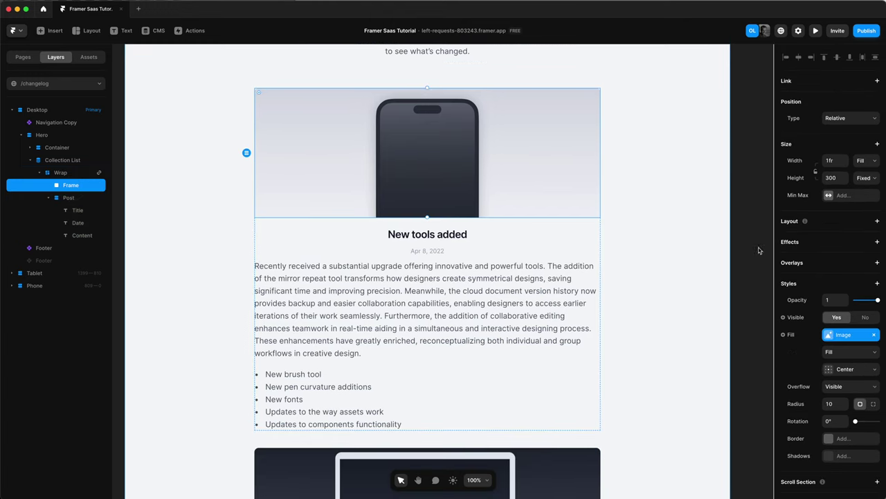
click(835, 178)
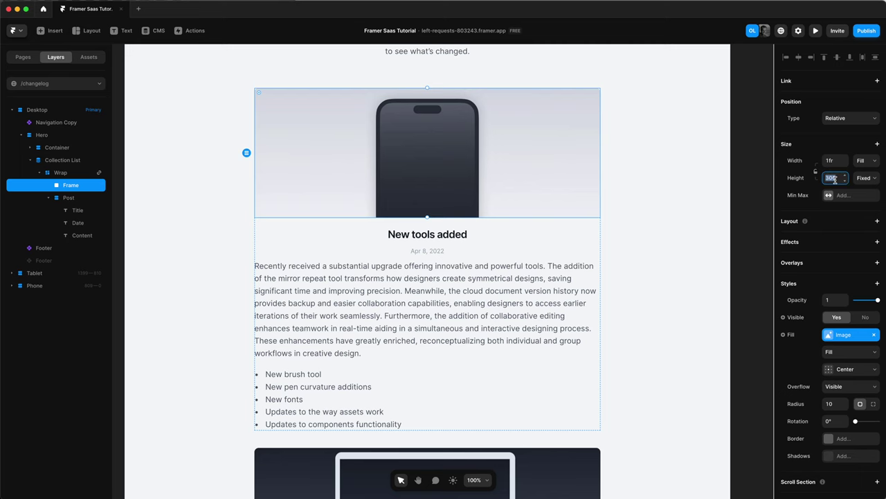
key(shift+Up)
key(shift+Up)
key(shift+Up)
key(shift+Up)
key(shift+Up)
key(shift+Up)
key(shift+Up)
key(shift+Up)
key(shift+Up)
key(shift+Up)
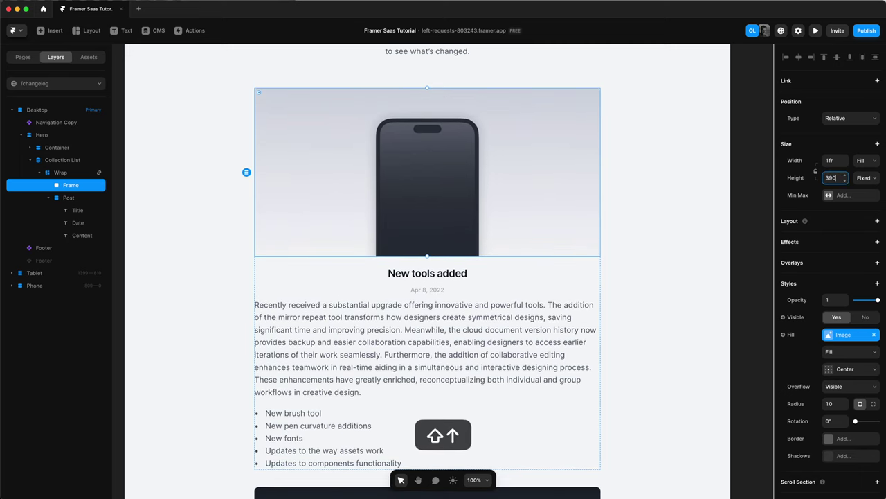
scroll(590, 232, down, 5)
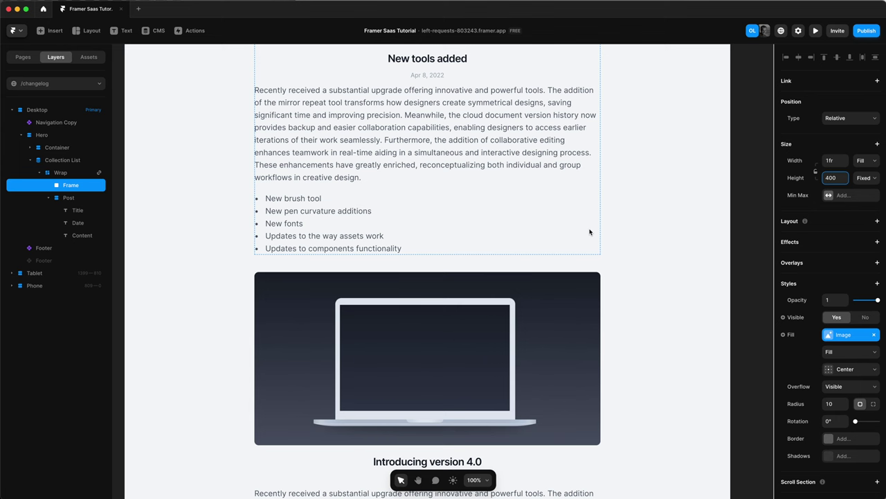
Set the gap between posts in the Collection List to 60
scroll(627, 241, up, 5)
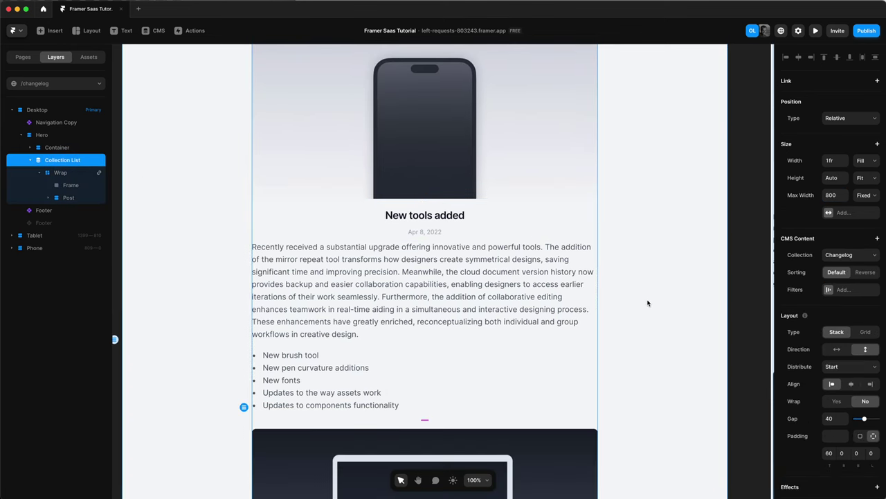
click(831, 417)
key(shift+Up)
key(shift+Up)
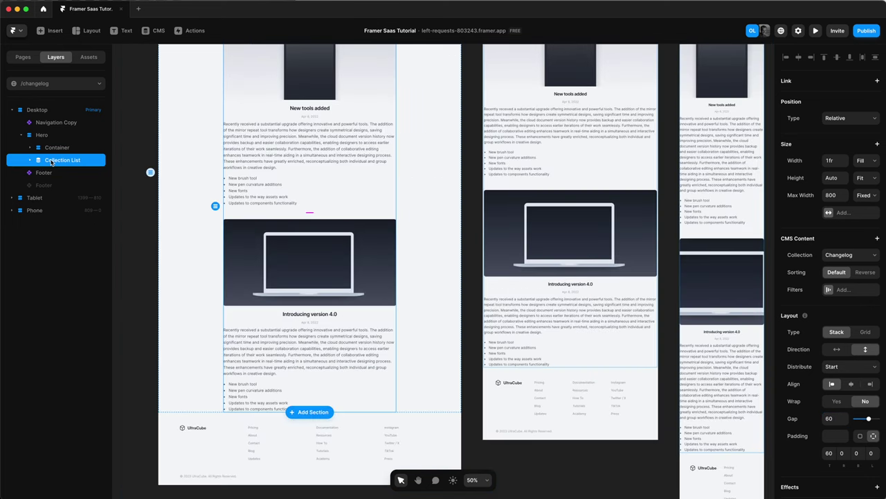
Move the Collection List out of the Hero so it sits directly below it, and set its bottom padding to 60
drag(56, 161, 36, 171)
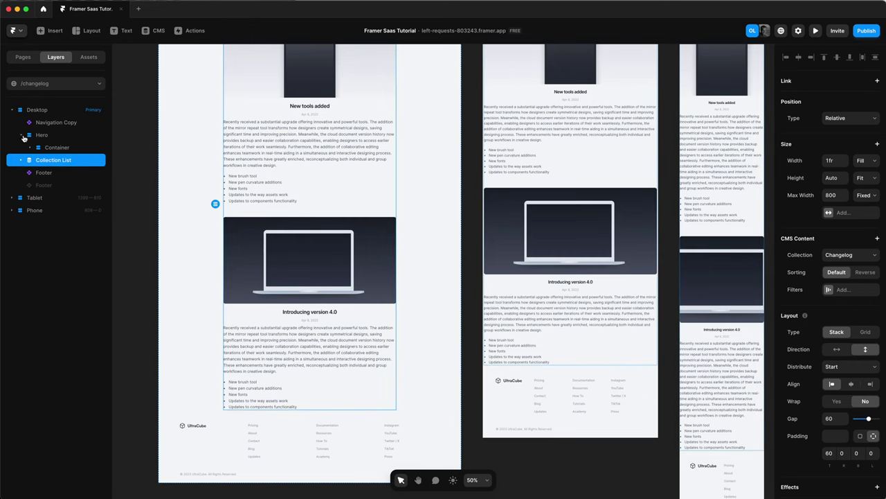
click(22, 135)
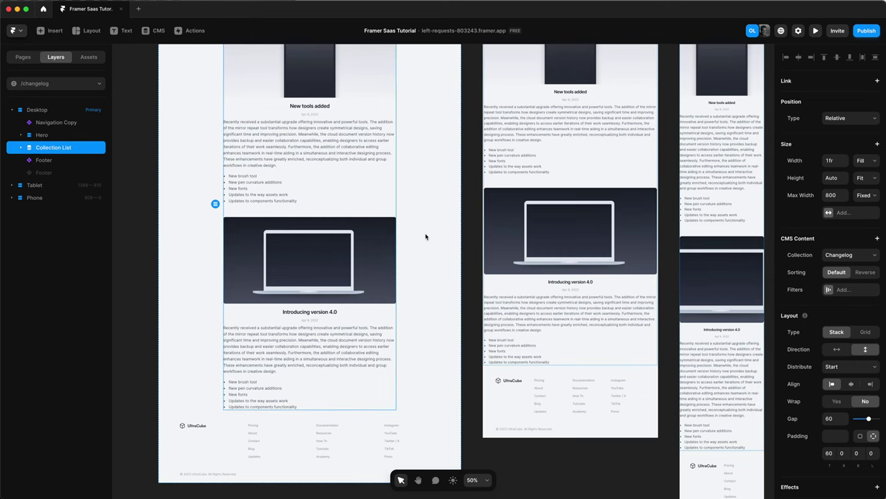
click(858, 452)
key(shift+Up)
key(shift+Up)
key(shift+Up)
key(shift+Up)
key(shift+Up)
key(shift+Up)
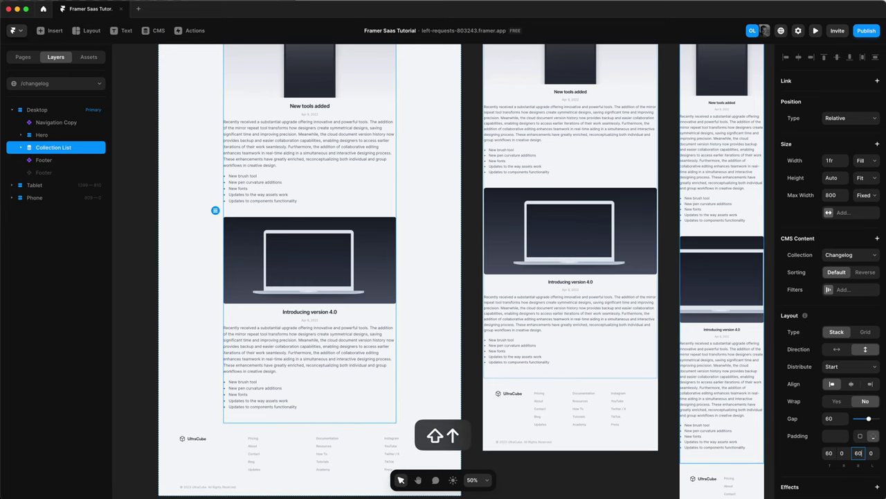
Set the Collection List's right and left padding to 20
scroll(689, 300, up, 3)
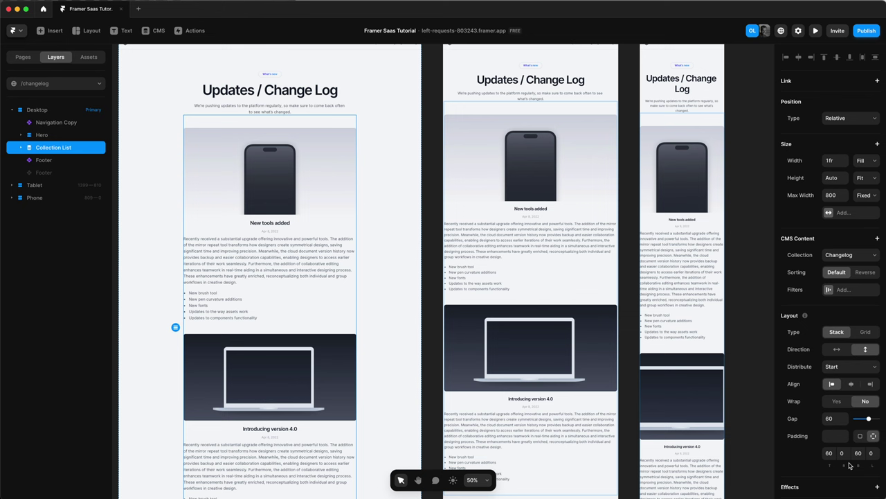
click(844, 454)
key(shift+Up)
key(shift+Up)
click(875, 452)
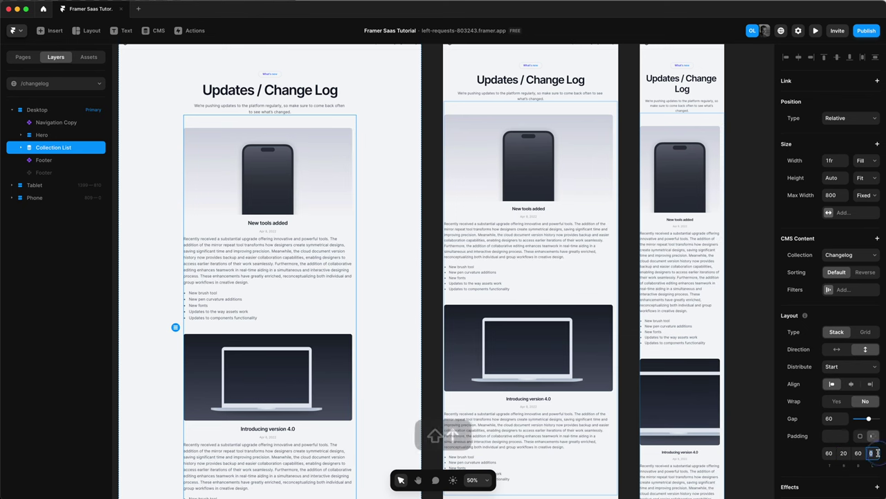
key(shift+Up)
key(shift+Up)
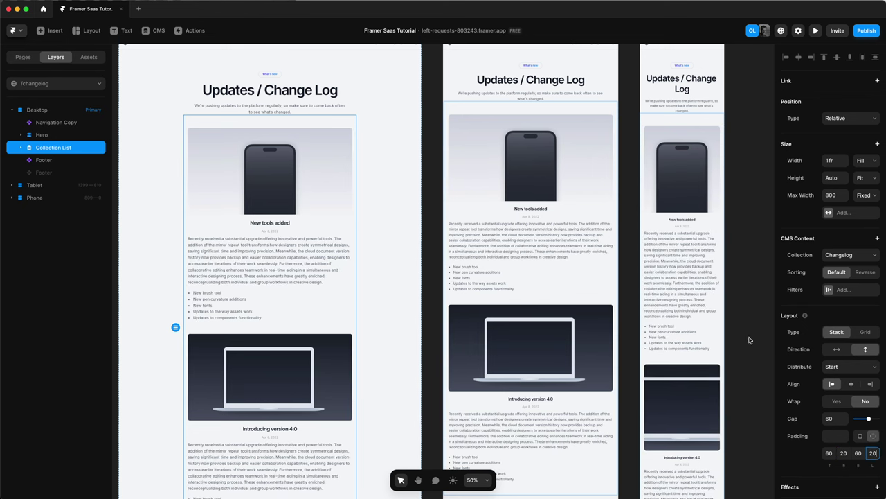
Set the Collection List's maximum width to 840
click(832, 197)
text(840)
key(Return)
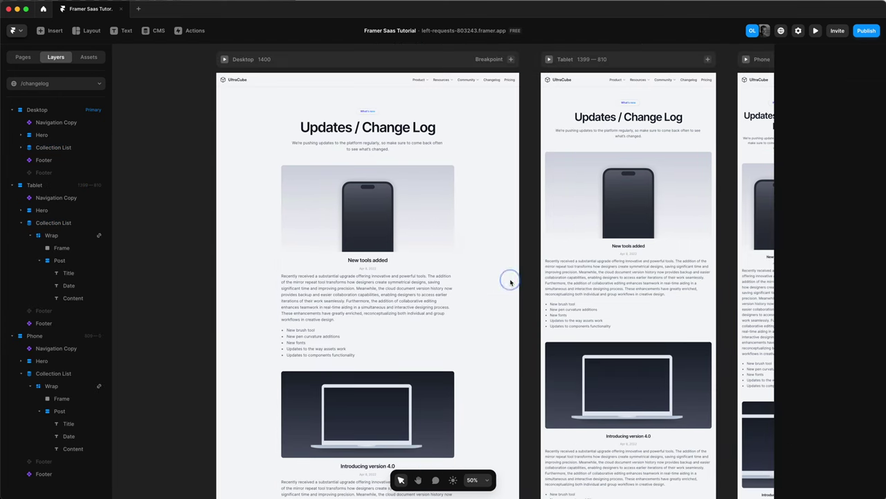
Apply the H2 Section Heading text style to the post's Title layer in the desktop layout
click(384, 259)
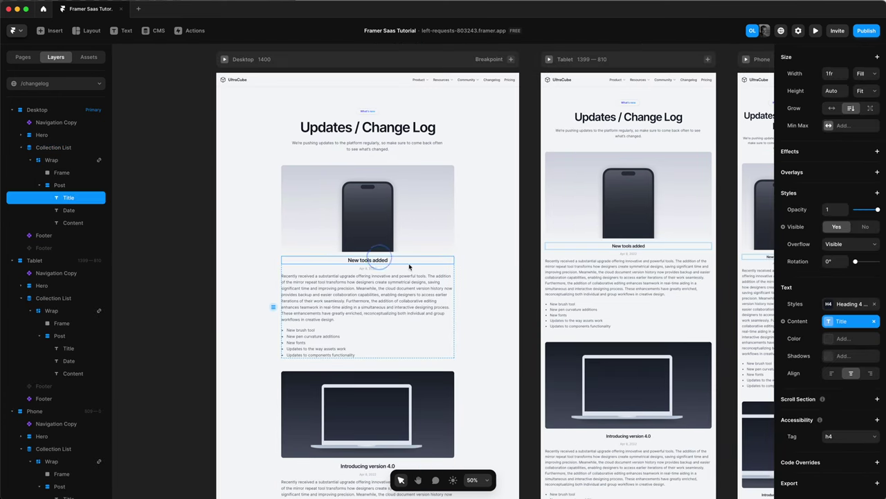
click(829, 306)
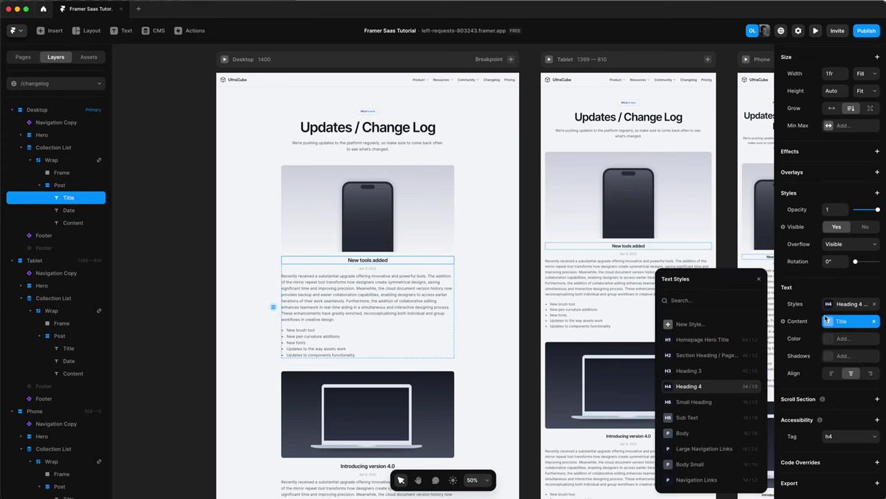
click(705, 356)
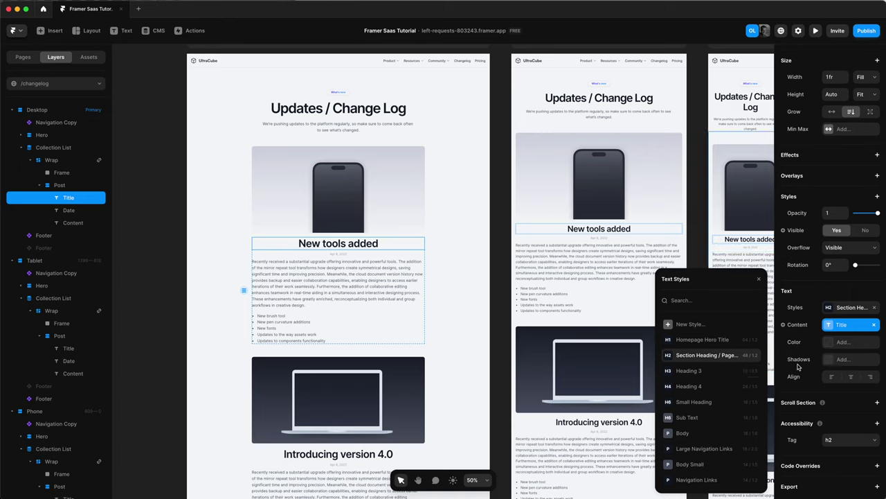
click(197, 309)
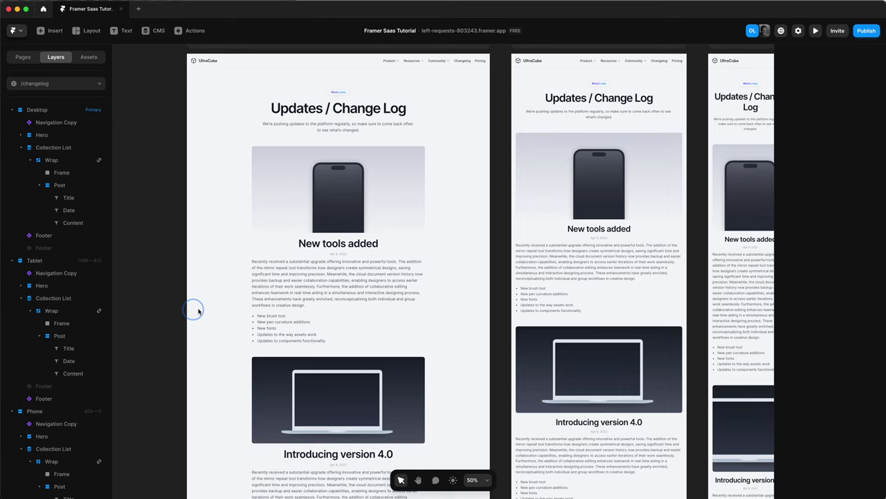
Set the gap of the desktop Wrap stack to 30
scroll(215, 310, down, 1)
scroll(215, 311, right, 1)
scroll(215, 310, down, 2)
scroll(214, 311, right, 1)
click(214, 310)
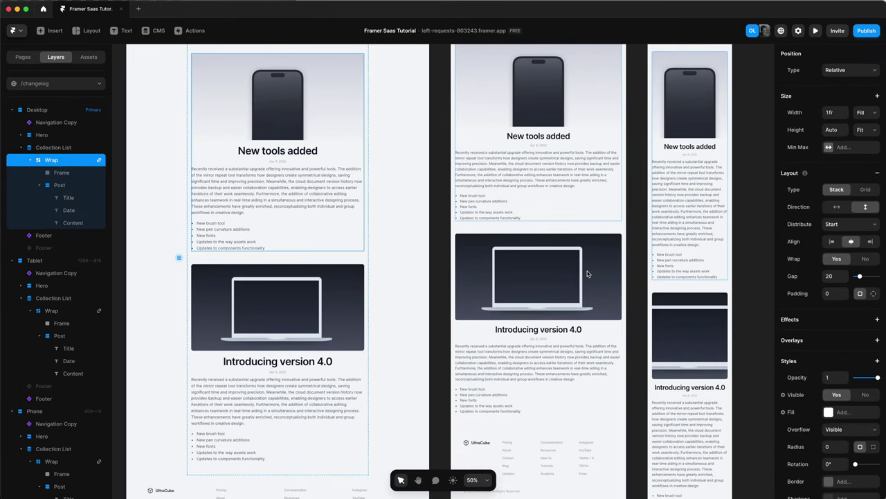
click(838, 274)
key(shift+Up)
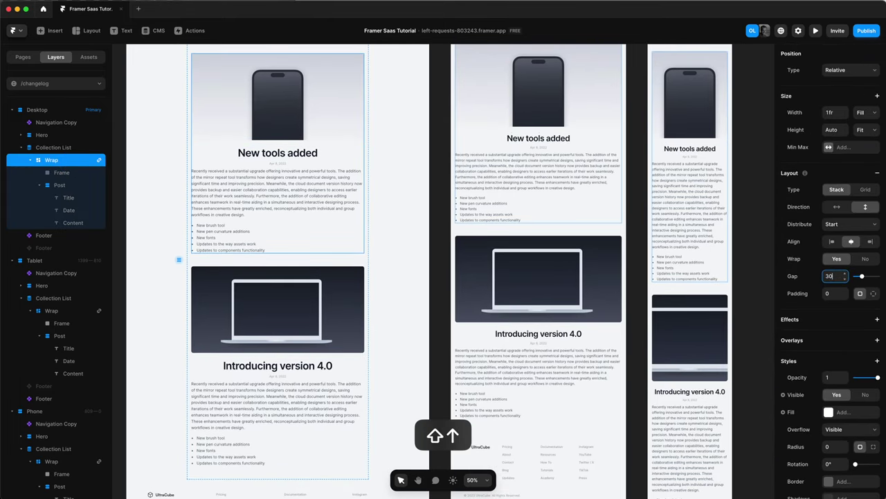
Lock the aspect ratio of the desktop post's image frame so it scales proportionally across breakpoints
scroll(710, 289, right, 2)
scroll(711, 289, up, 1)
click(479, 161)
key(XF86AudioRaiseVolume)
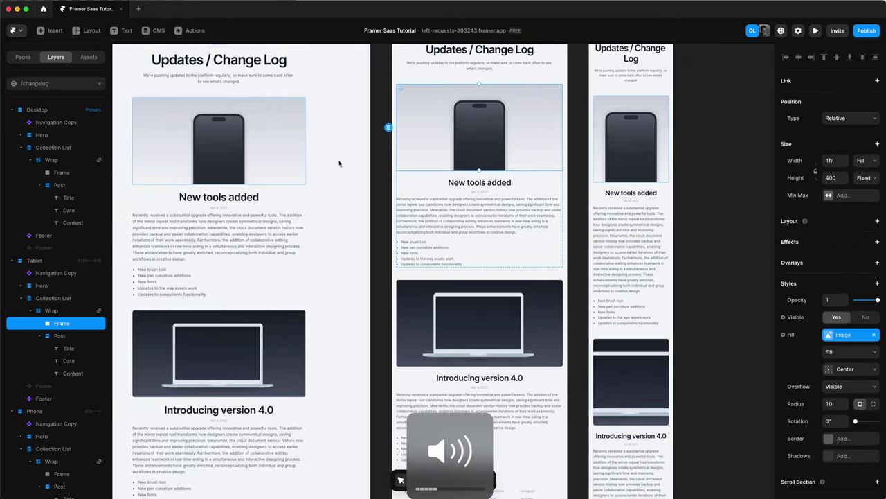
click(289, 155)
click(816, 172)
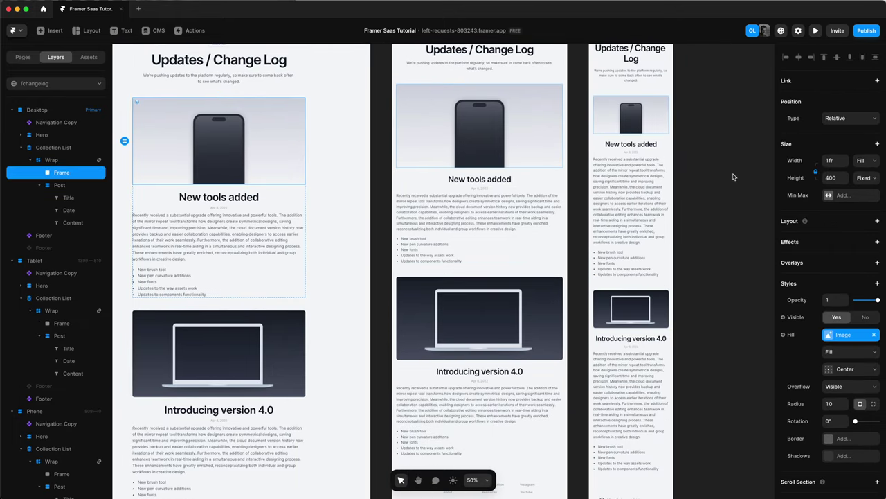
click(712, 175)
Assign a new Body 2 paragraph style to the post's Content layer
key(super+equal)
scroll(692, 176, right, 5)
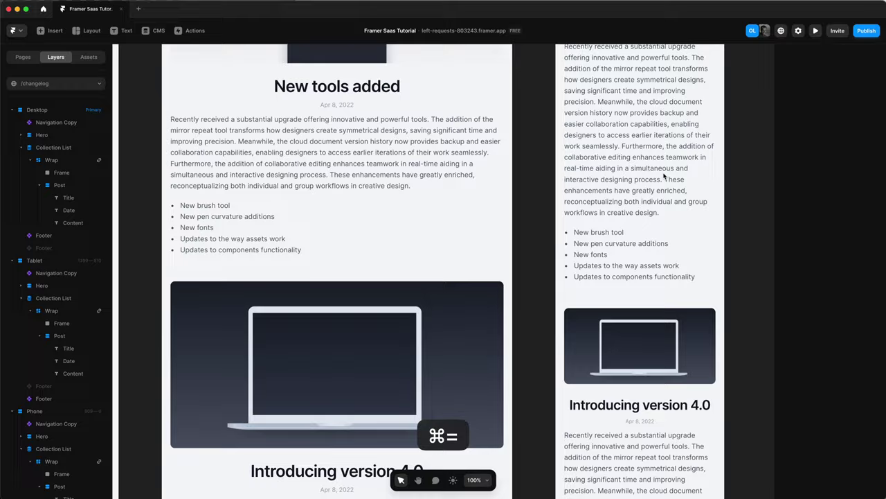
key(super+minus)
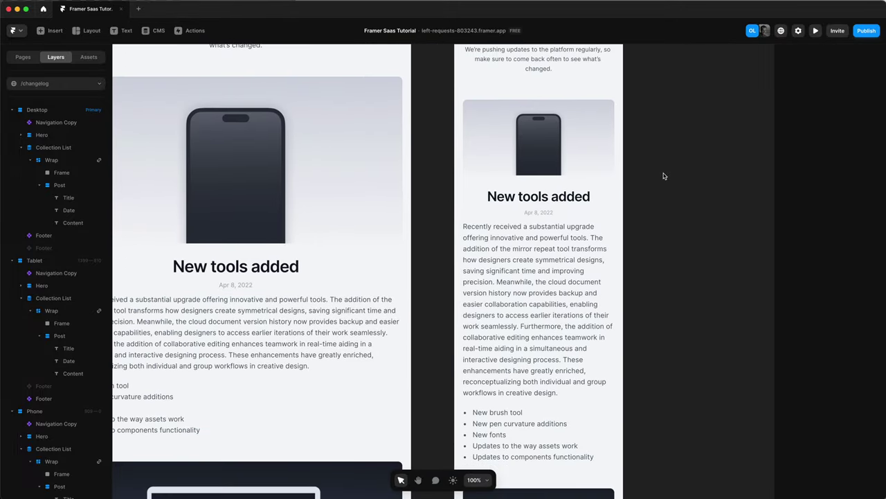
scroll(663, 176, left, 5)
scroll(663, 176, down, 2)
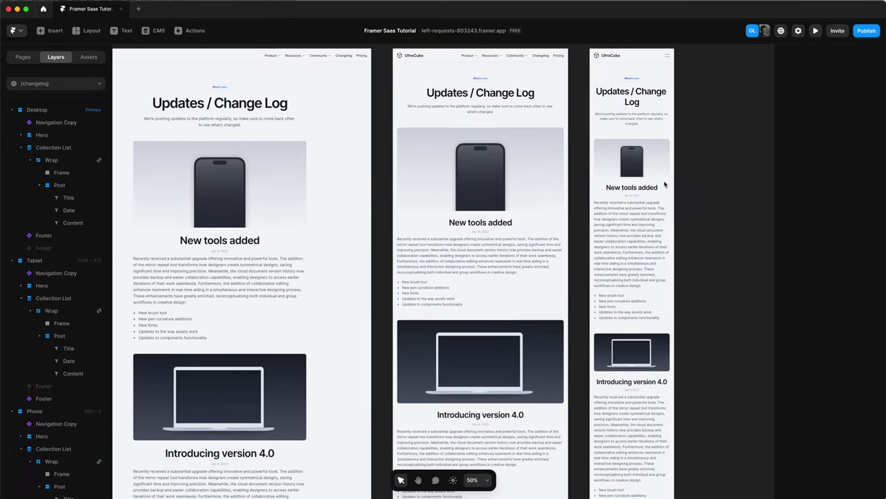
click(508, 256)
click(675, 239)
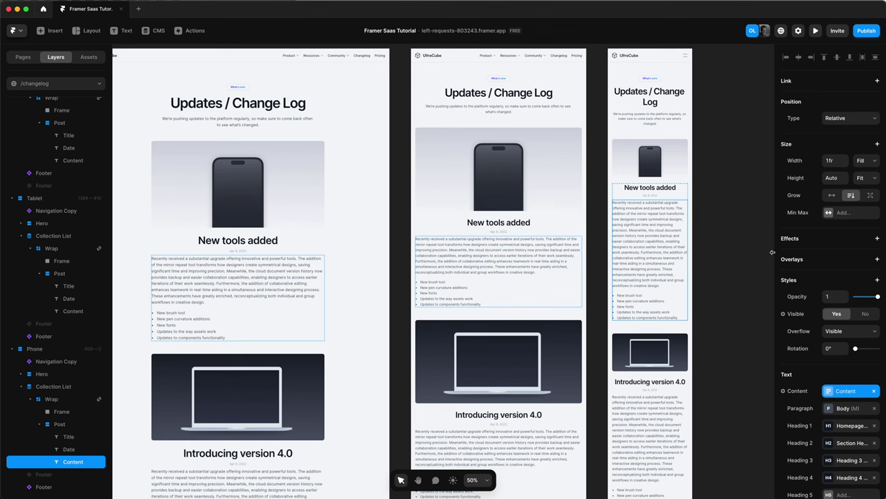
scroll(797, 291, down, 4)
click(827, 277)
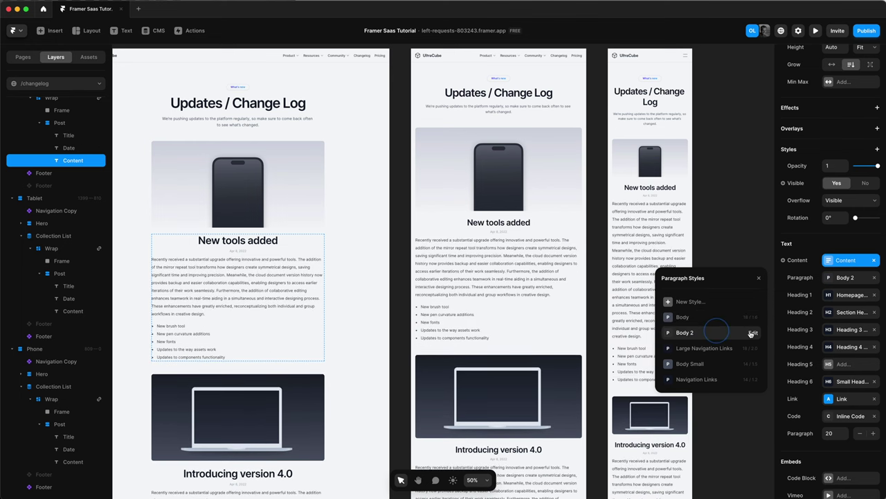
Edit the Body 2 style, setting its color to Slate and its line height to 1.6 em
click(752, 333)
click(720, 299)
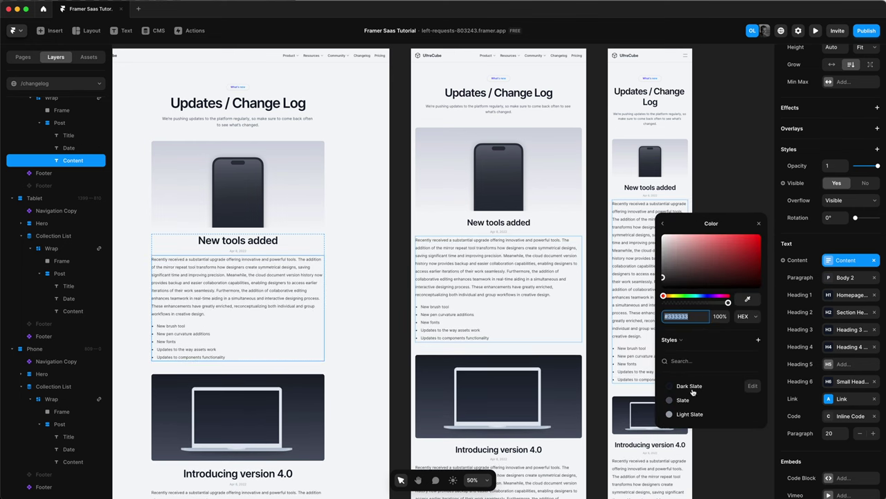
click(684, 399)
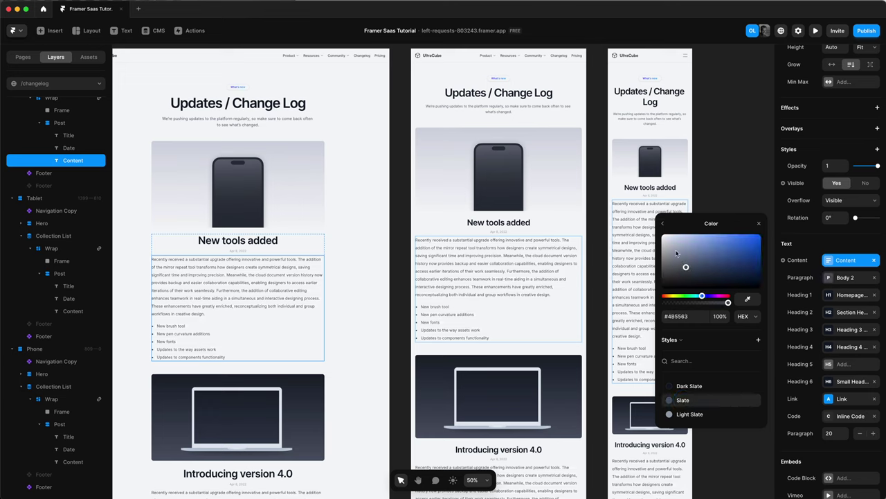
click(663, 224)
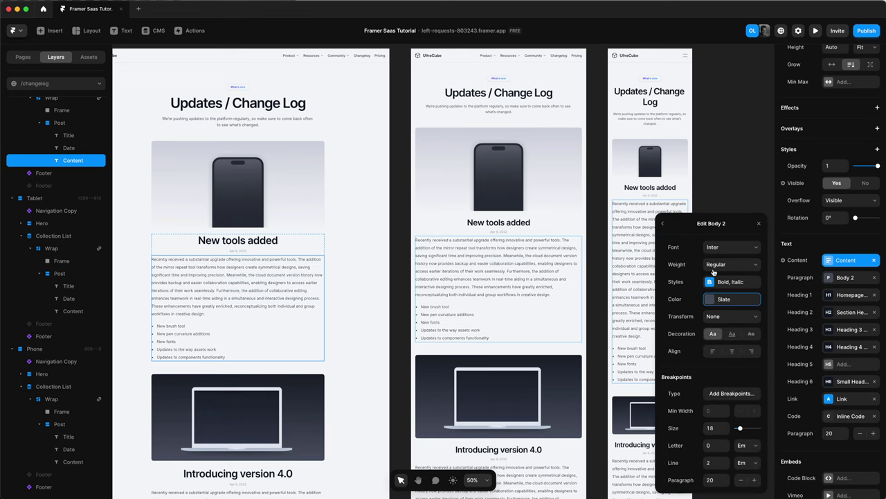
click(715, 462)
key(Return)
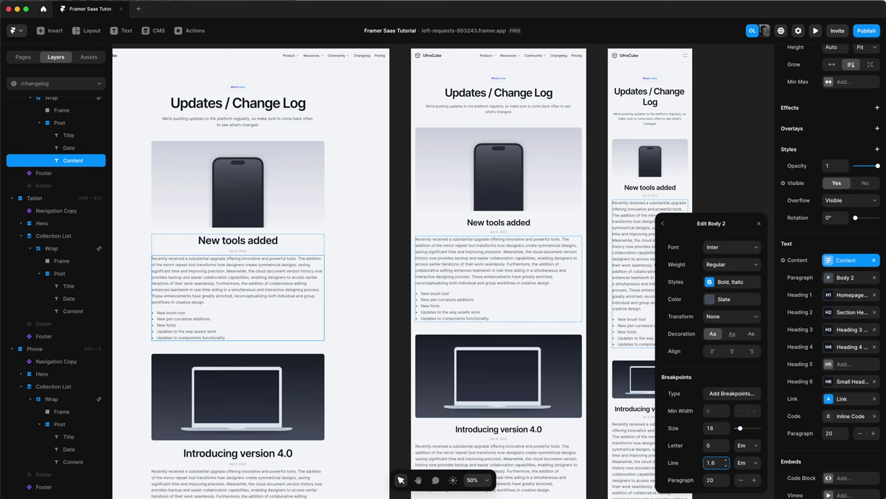
Add breakpoints to the Body 2 style and set its medium (M) text size to 16
click(738, 393)
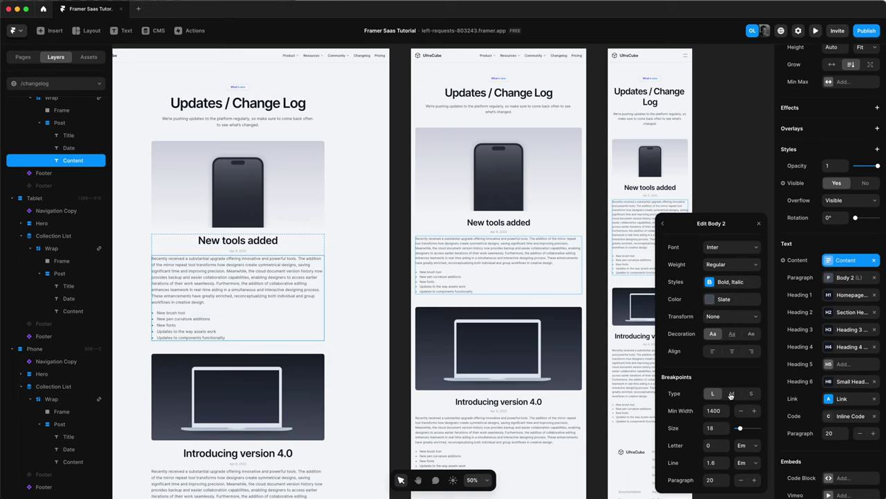
click(731, 393)
click(713, 428)
text(12)
key(Return)
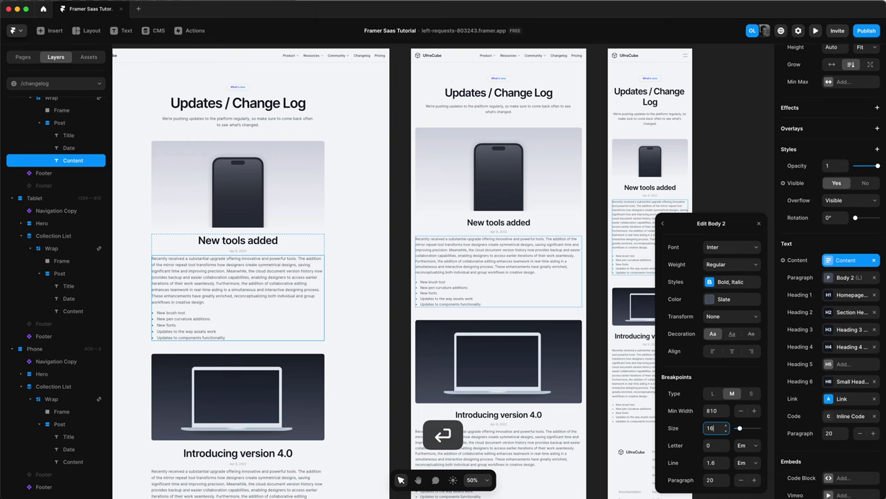
Set the Body 2 style's text size to 13 for the small (S) breakpoint
click(751, 394)
click(716, 428)
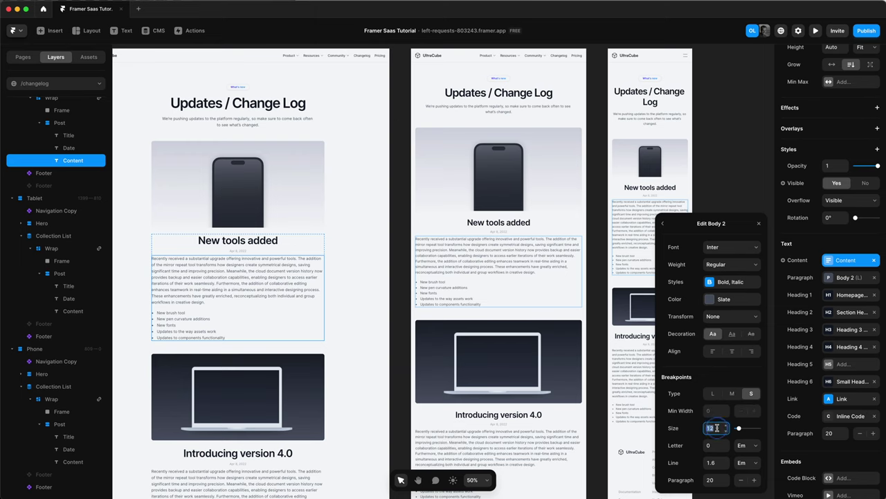
text(13)
key(Return)
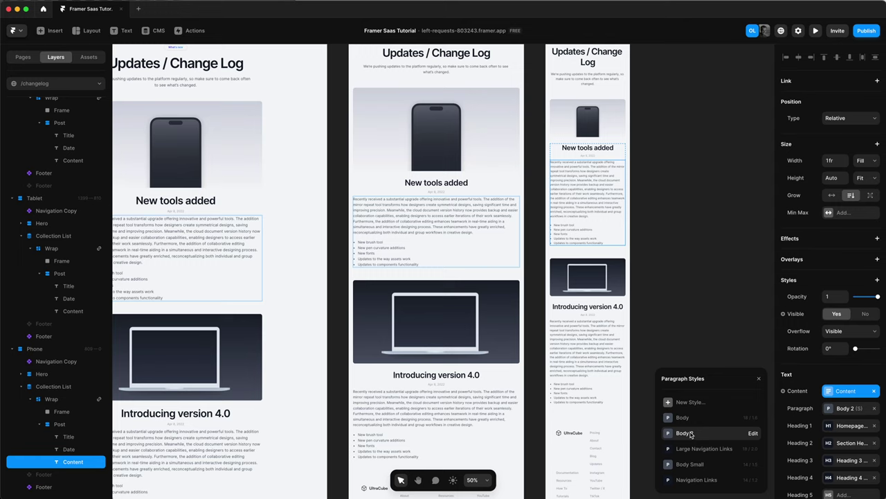
Rename the Body 2 paragraph style as CMS Body
right_click(692, 433)
click(722, 465)
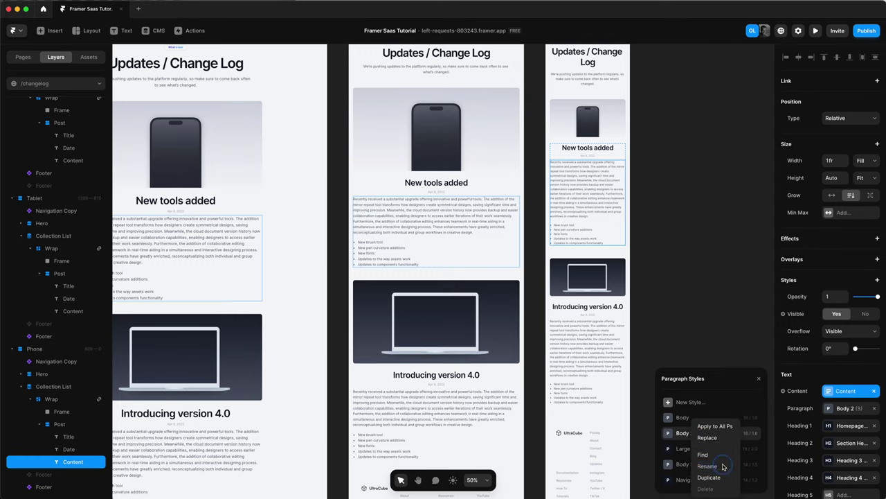
text(CMS)
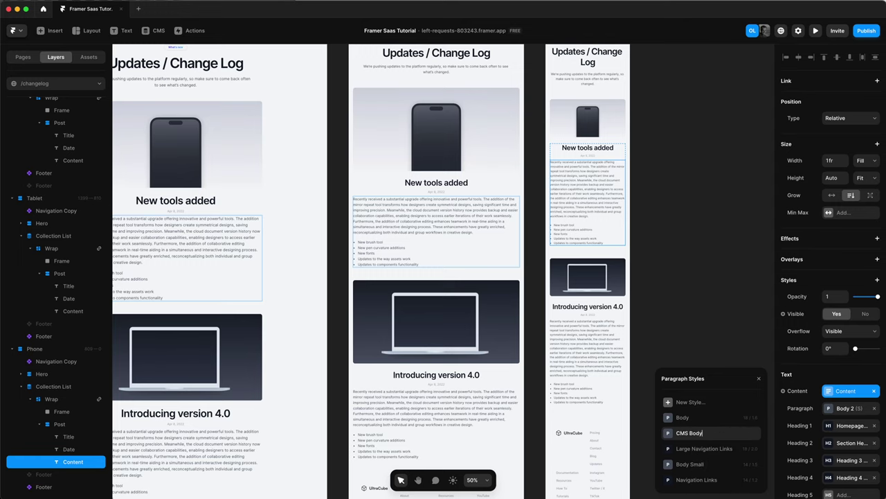
text( Body)
key(Return)
click(707, 320)
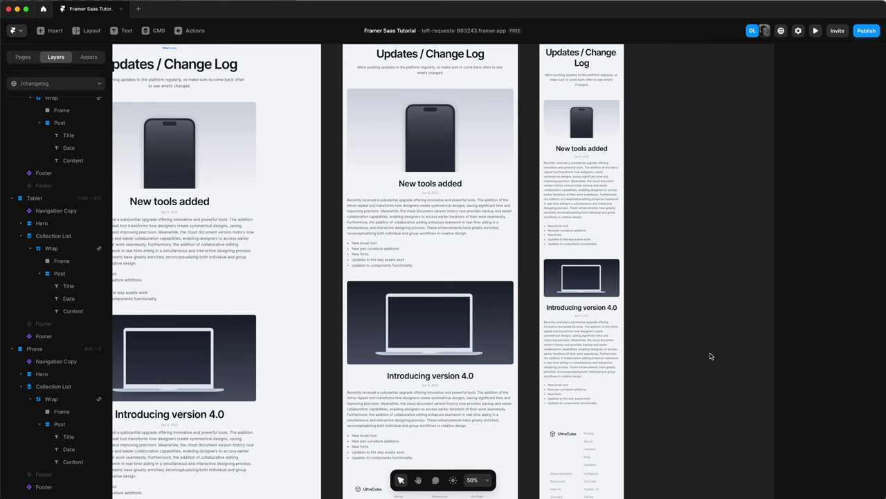
scroll(711, 356, left, 3)
scroll(710, 356, up, 2)
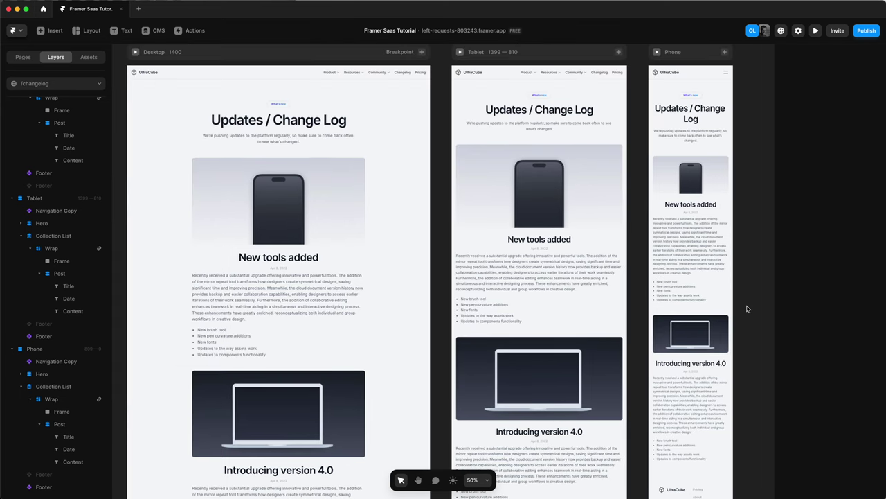
scroll(748, 309, down, 2)
scroll(747, 309, left, 2)
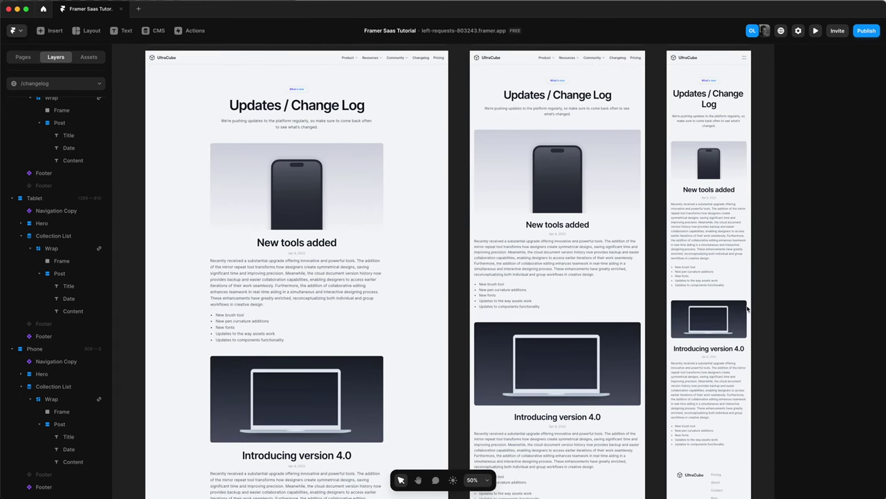